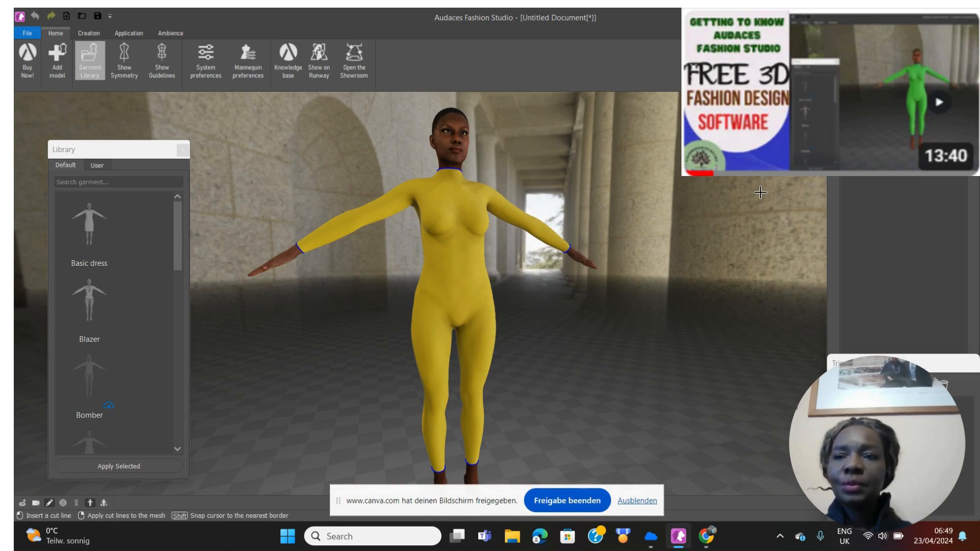
- Cut a straight horizontal slit across the bodysuit's upper chest and pull it open with Simulate
left_click(91, 33)
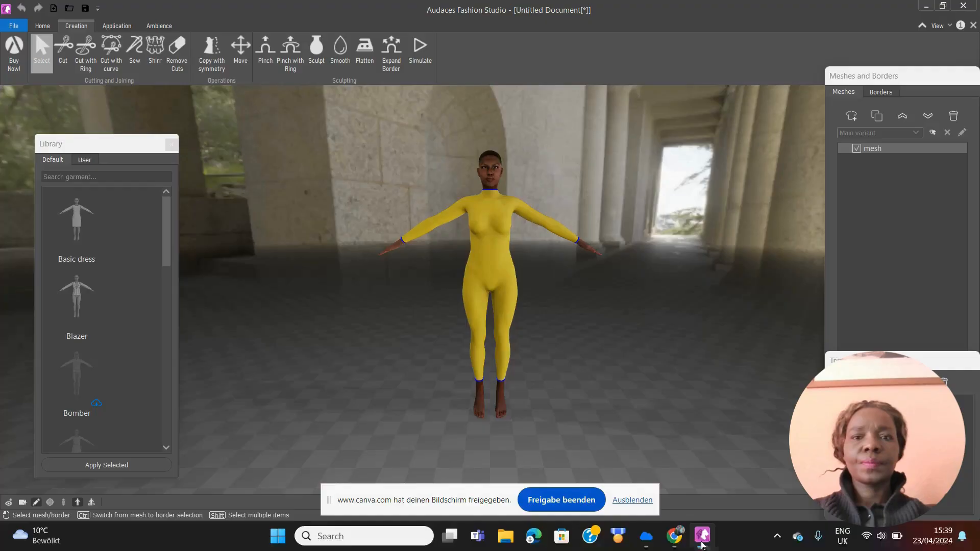
left_click(65, 50)
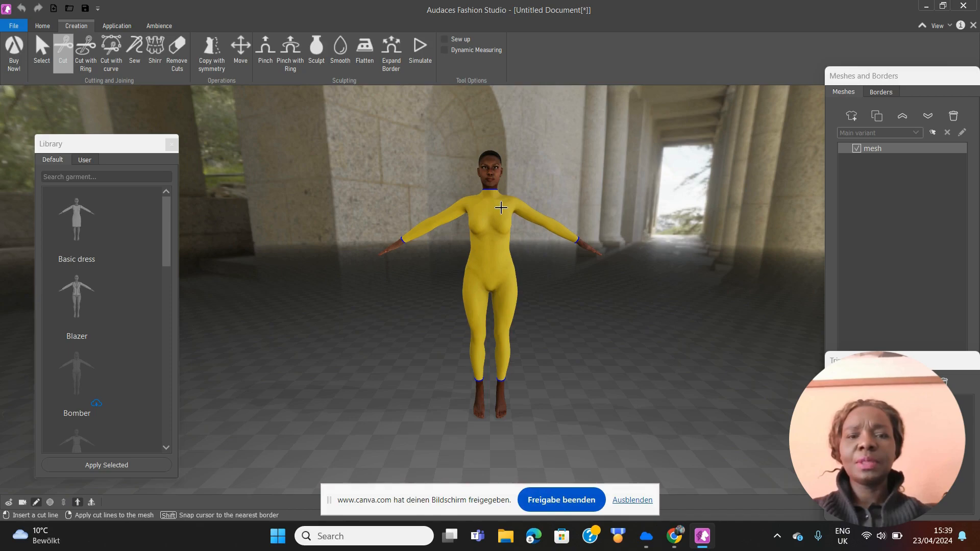
scroll(500, 207, "up", 5)
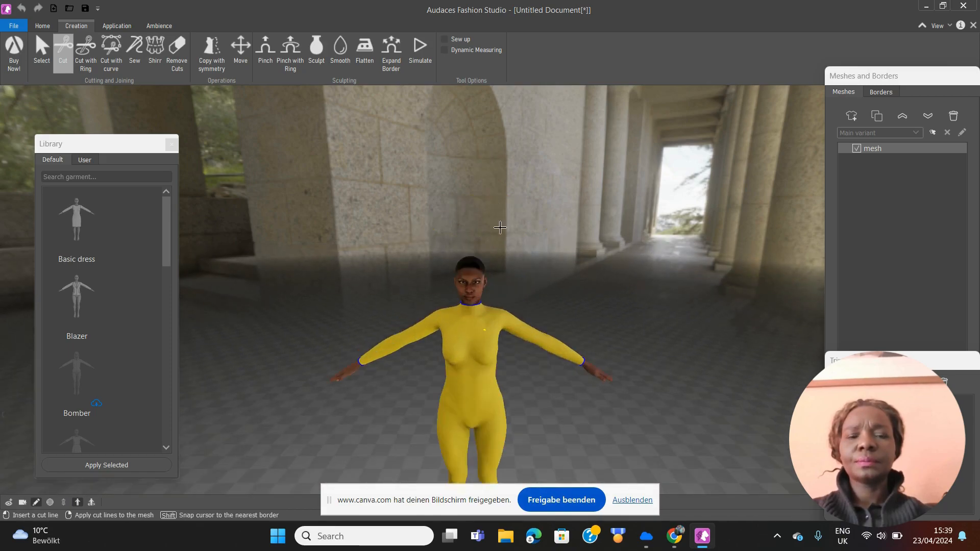
middle_click_drag(473, 322, 468, 106)
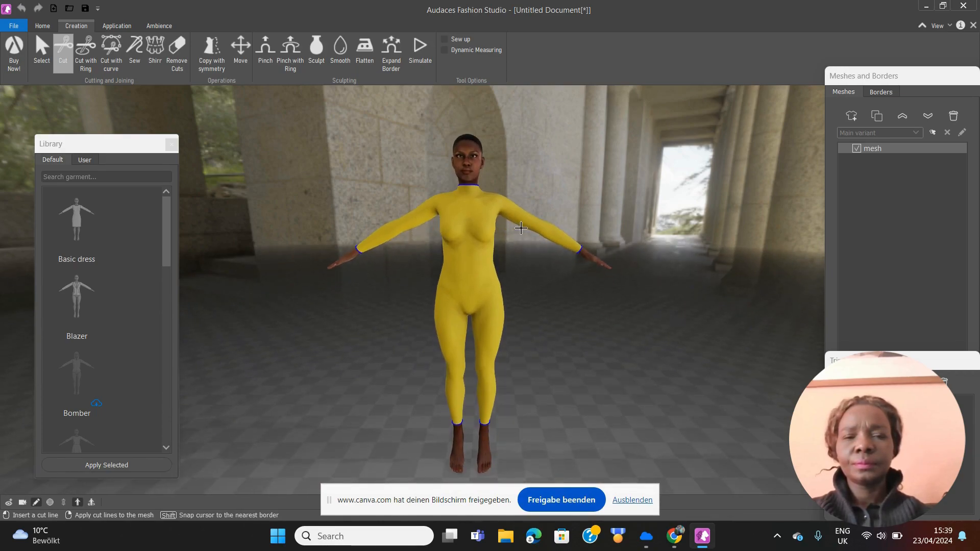
scroll(521, 230, "up", 3)
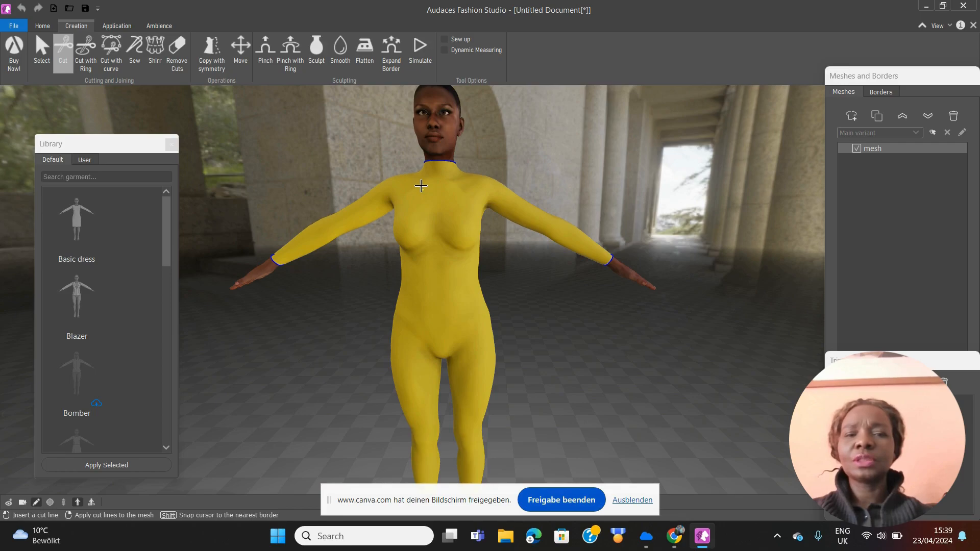
left_click(418, 190)
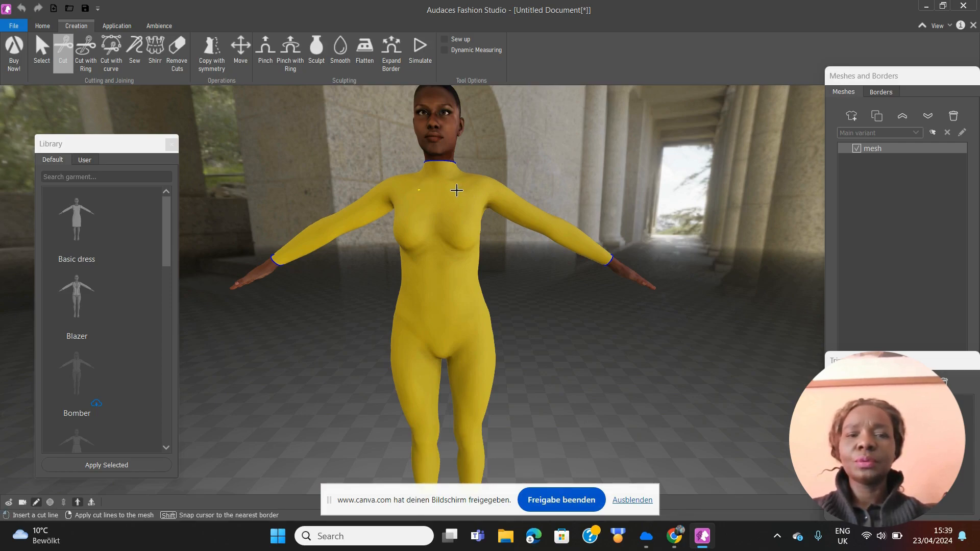
left_click(457, 190)
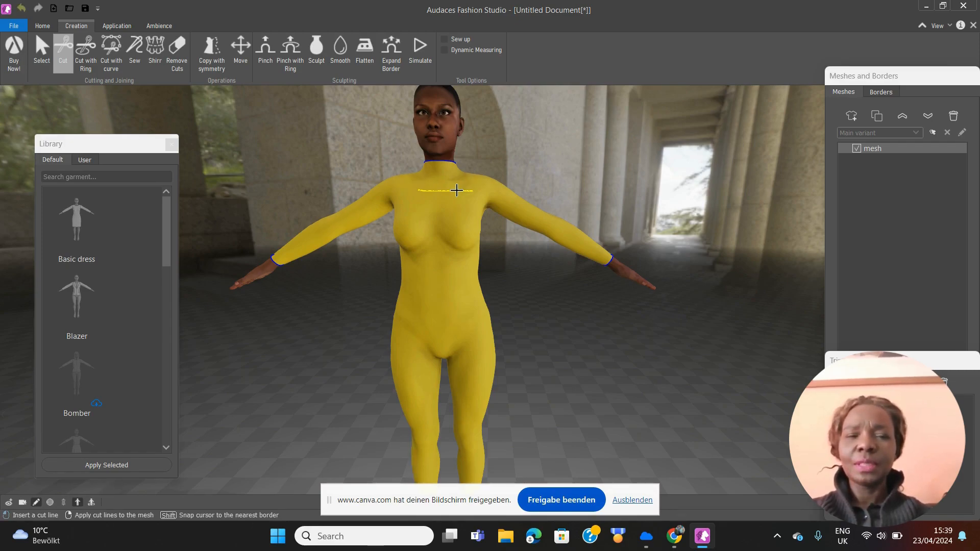
right_click(457, 190)
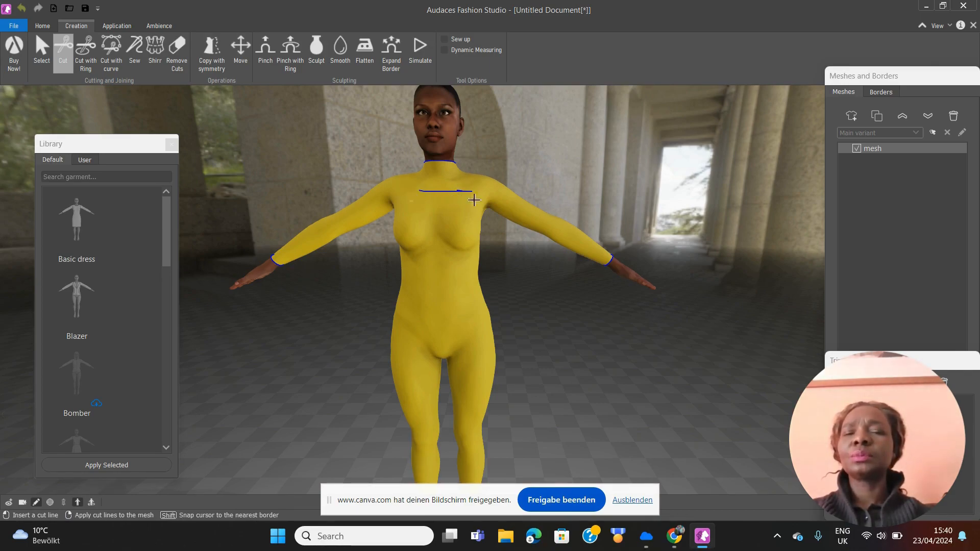
left_click(420, 51)
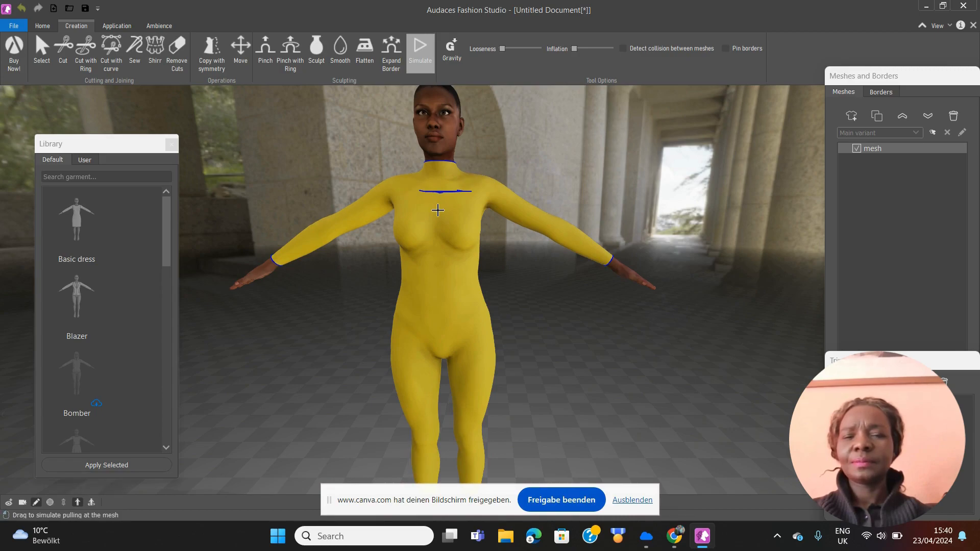
left_click_drag(442, 186, 479, 201)
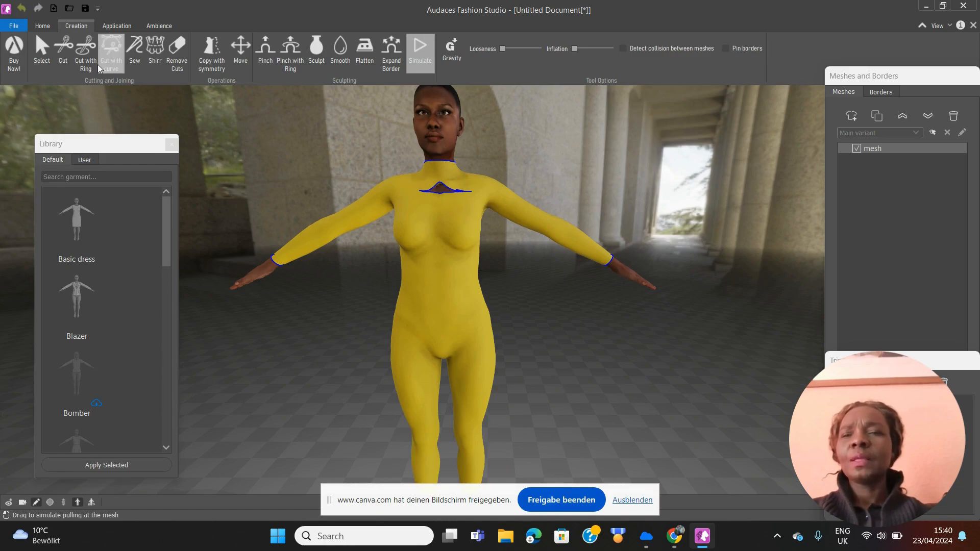
- Cut the bodysuit all the way around just below the bust with a sewn-up cut ring
left_click(85, 58)
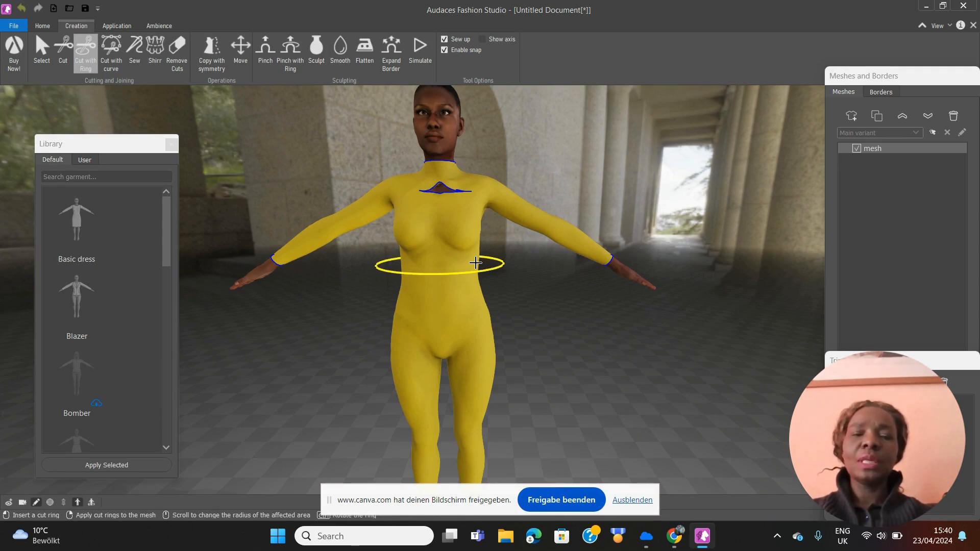
left_click(475, 263)
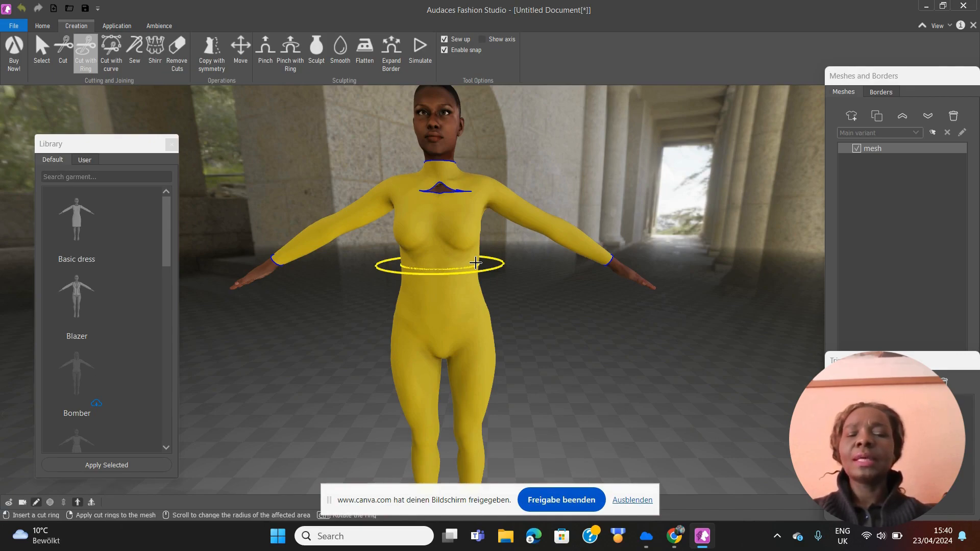
right_click(476, 263)
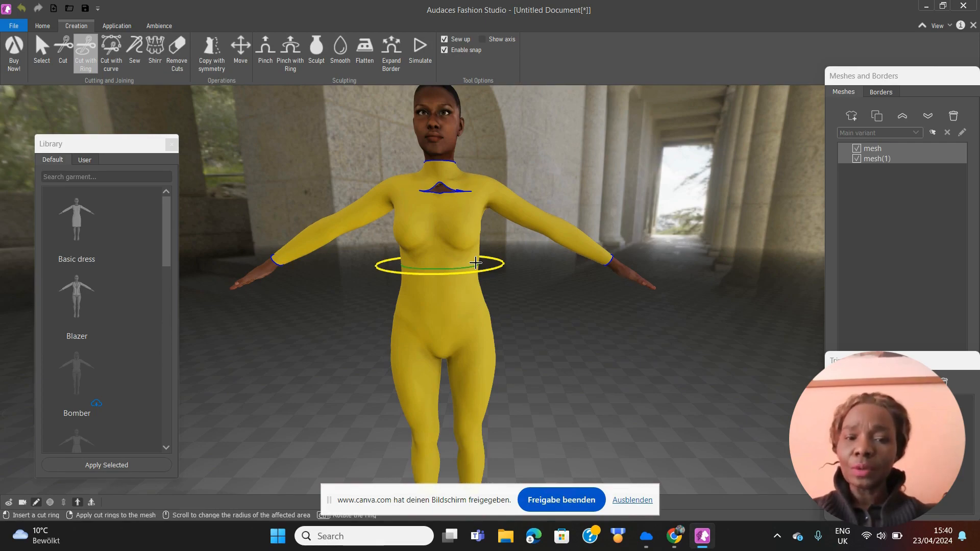
key("Escape")
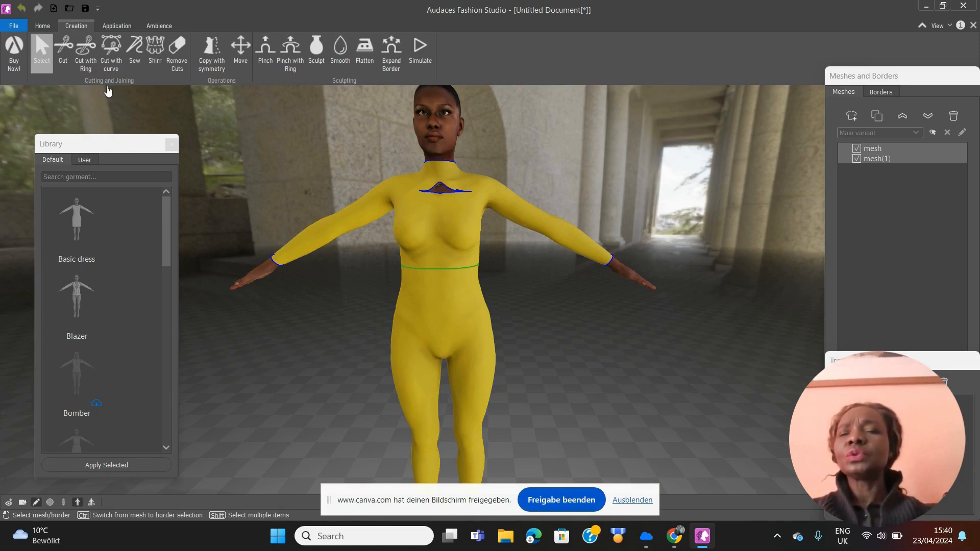
- Add two more sewn-up ring cuts below the under-bust cut, one at the waist and one at the upper hips
left_click(93, 63)
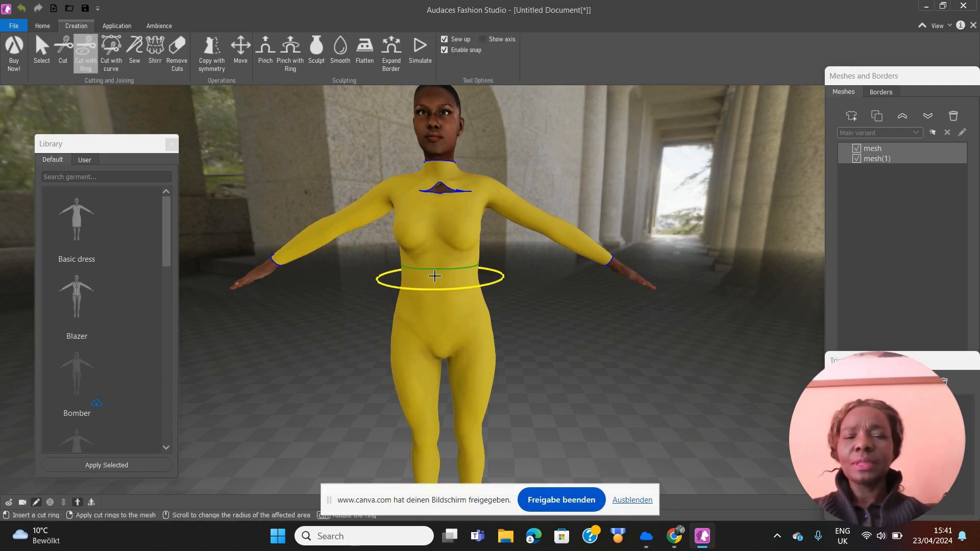
left_click(434, 276)
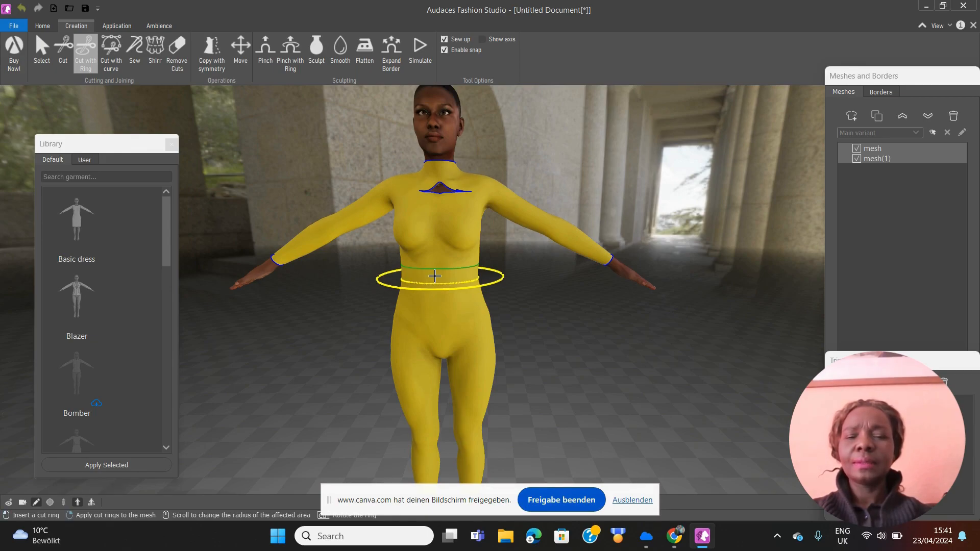
right_click(434, 276)
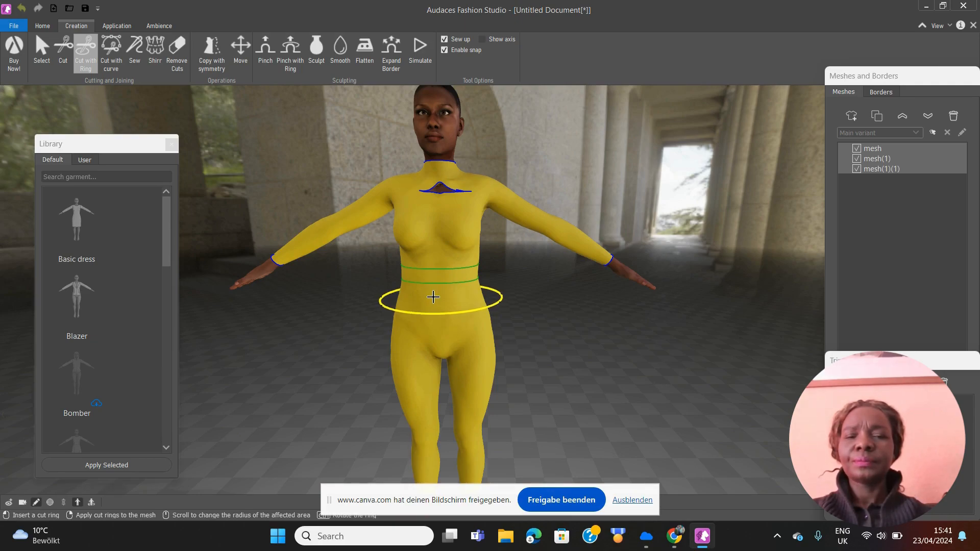
scroll(432, 297, "up", 1)
left_click(432, 297)
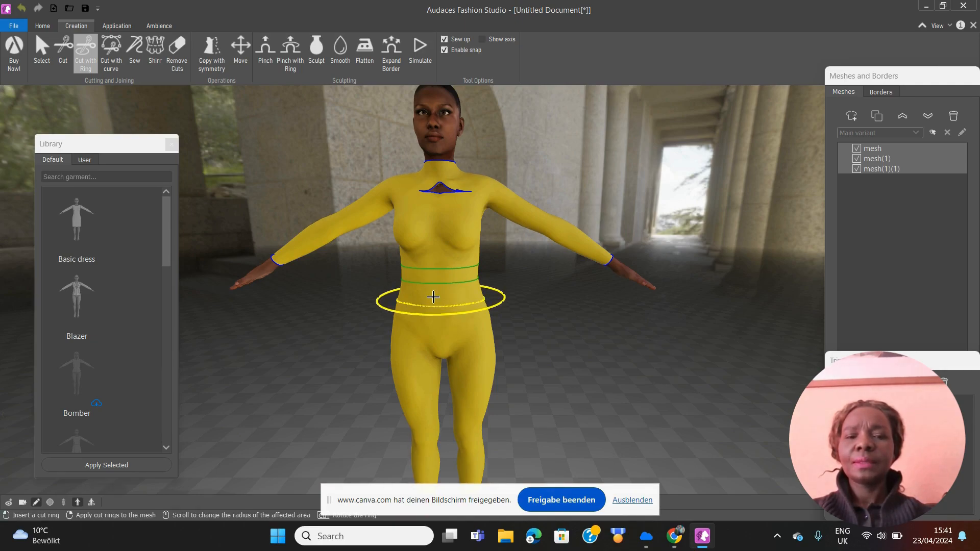
right_click(433, 297)
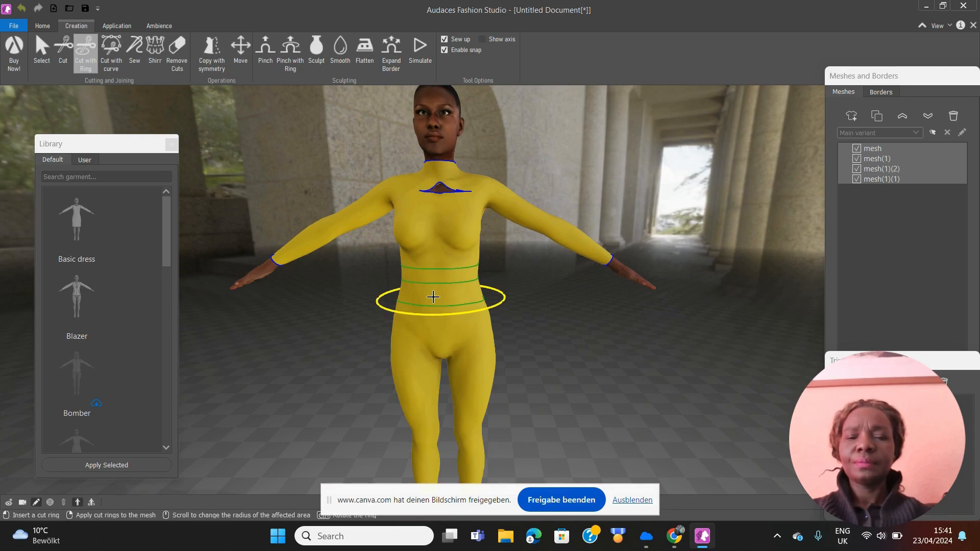
key("Escape")
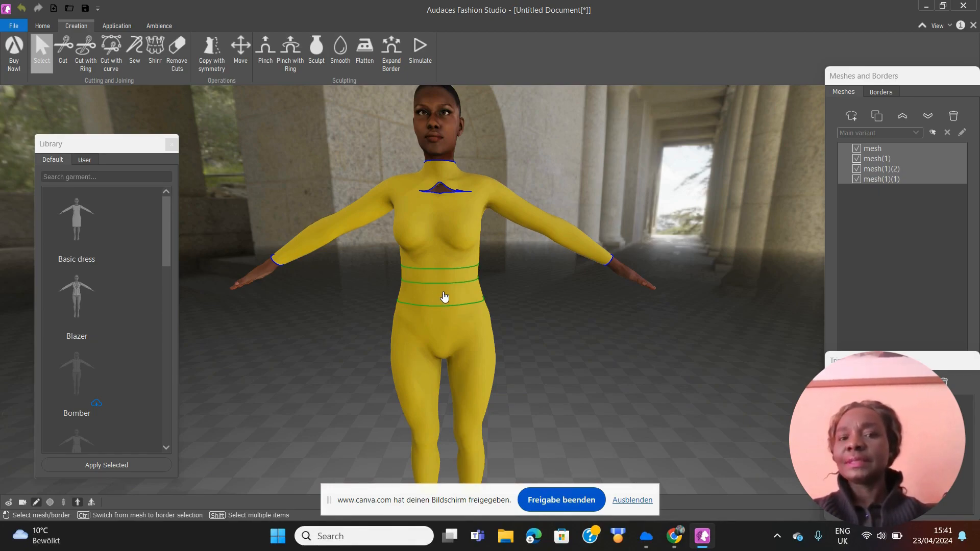
- Delete the mesh band between the waist and upper-hip ring cuts
left_click(444, 297)
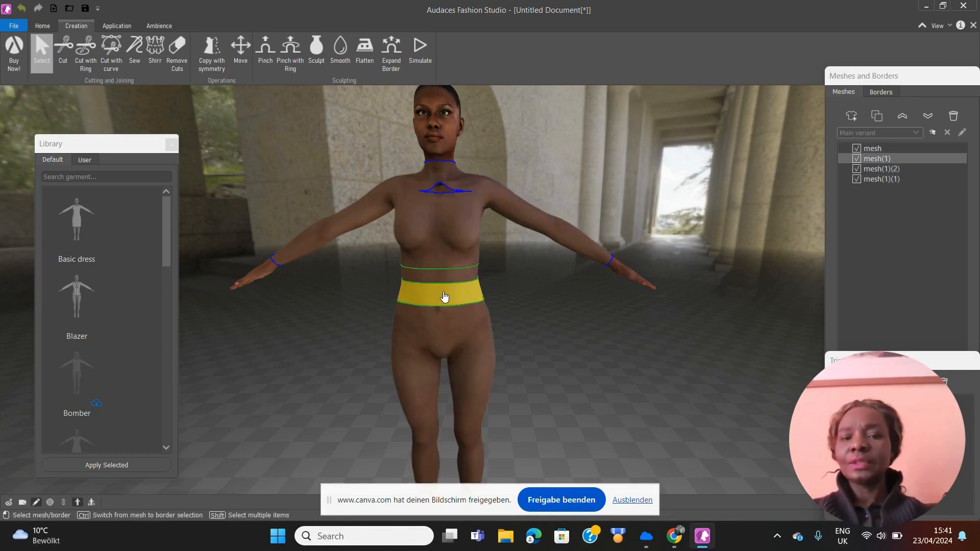
left_click(957, 117)
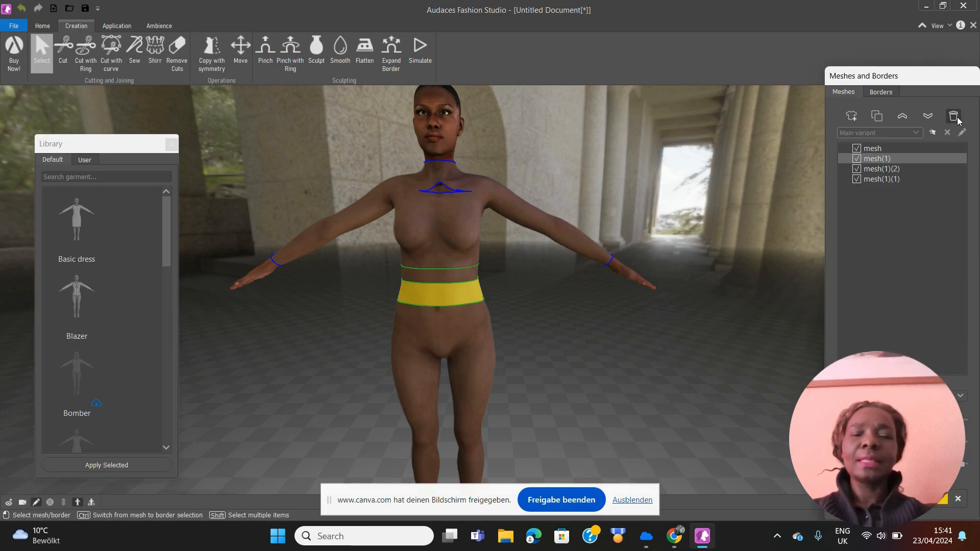
left_click(954, 117)
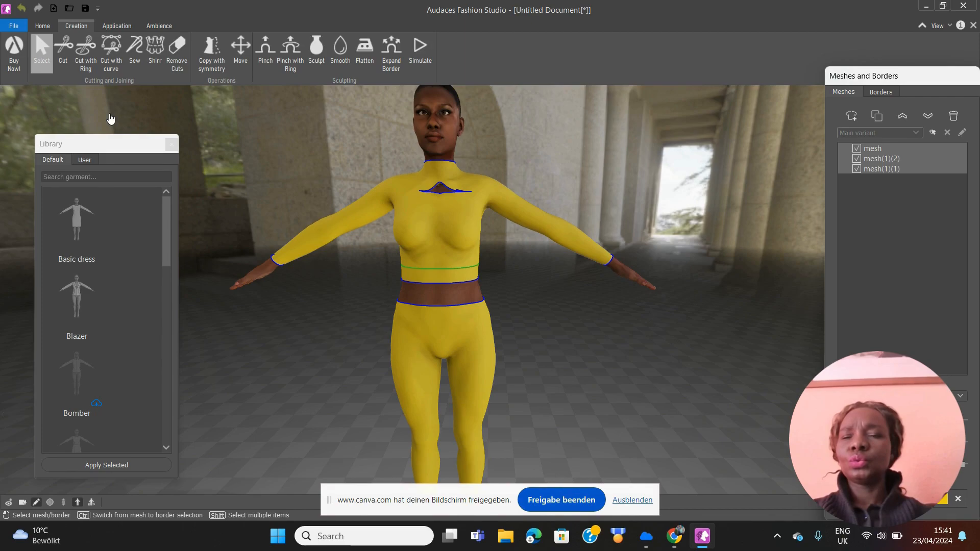
- Draw and apply a V-shaped cut line across the chest from shoulder to shoulder with the Cut with curve tool
left_click(114, 49)
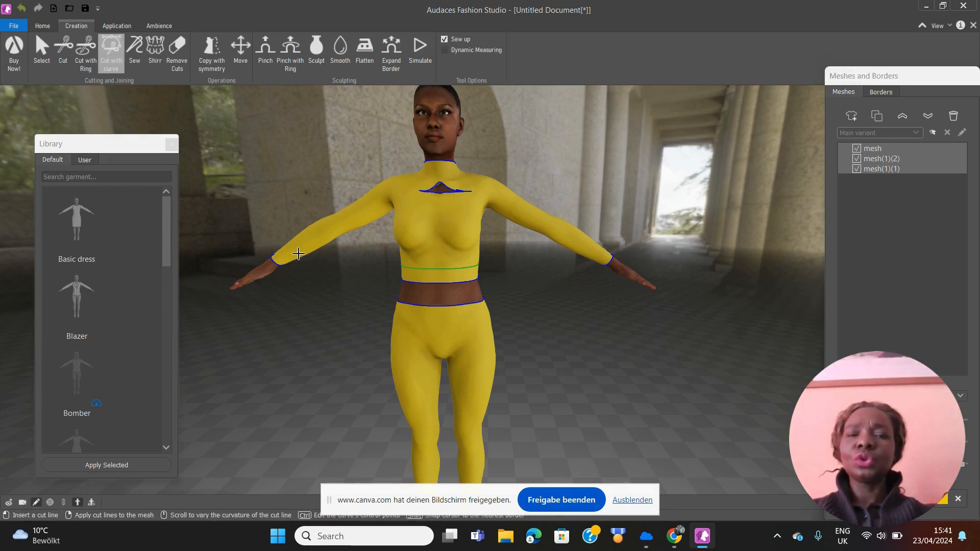
left_click(406, 175)
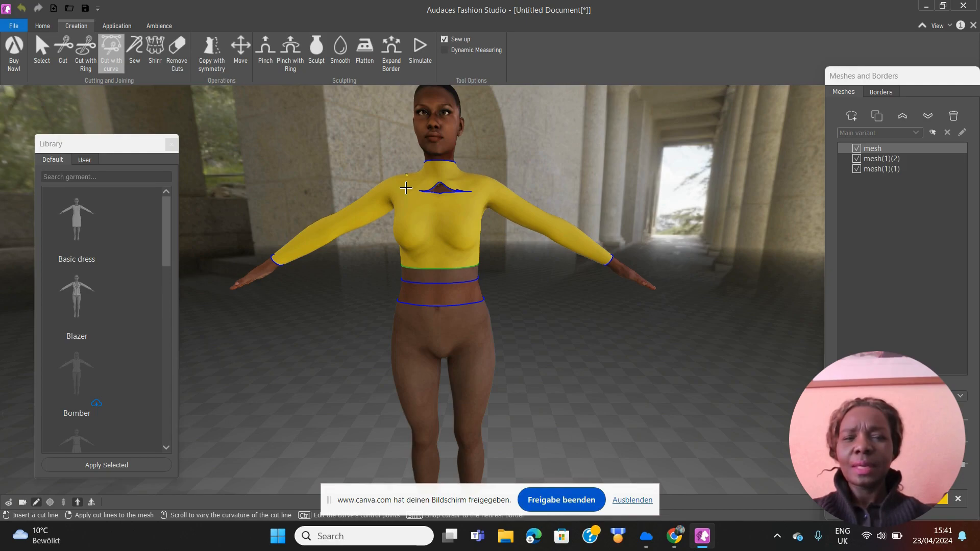
left_click(428, 219)
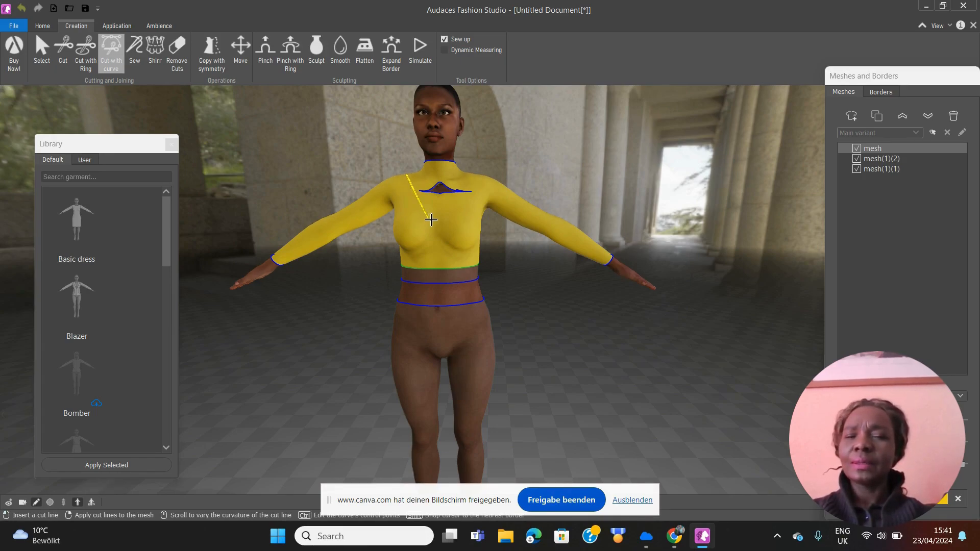
left_click(462, 203)
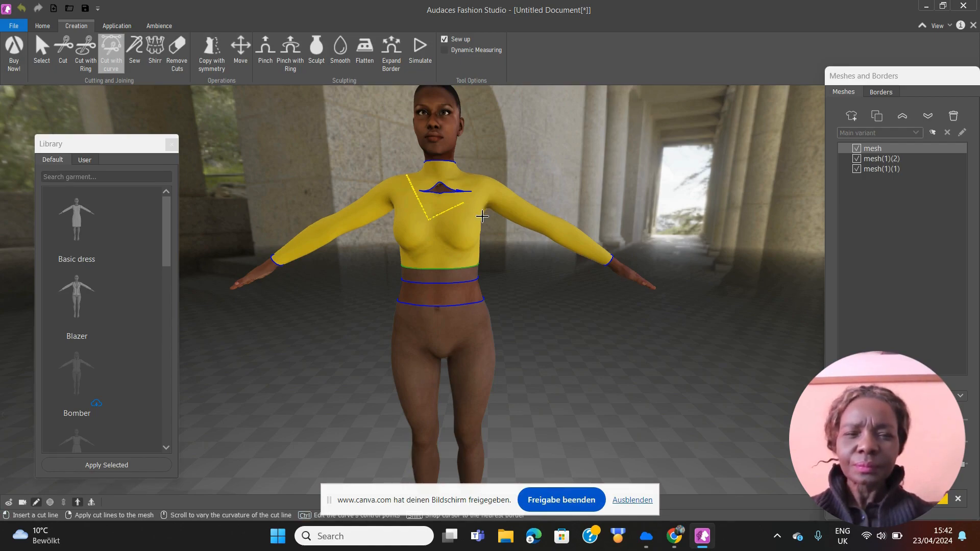
left_click(491, 185)
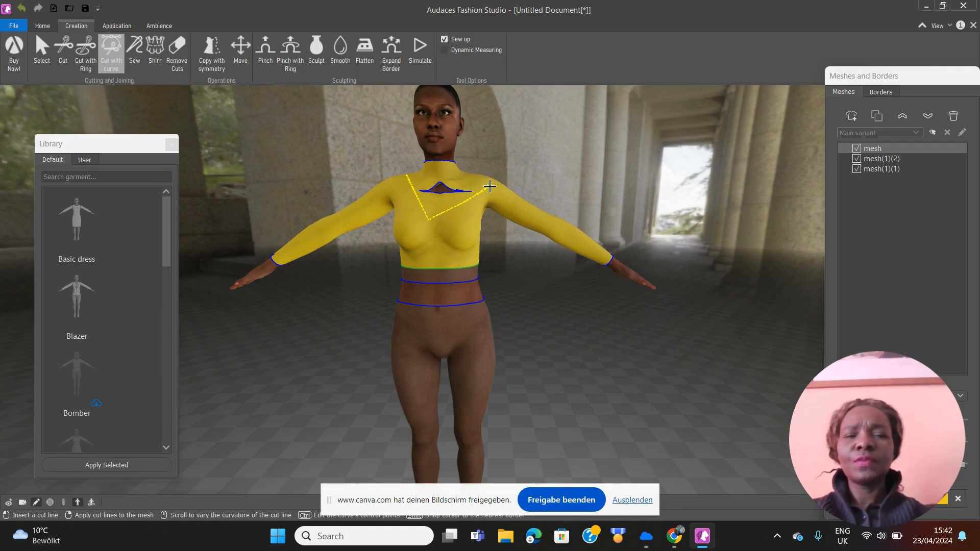
right_click(490, 182)
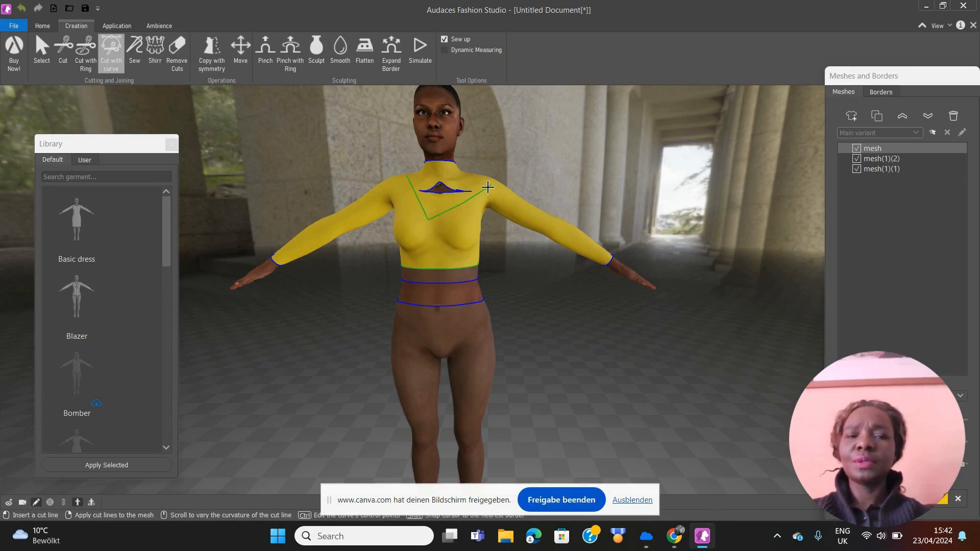
key("Escape")
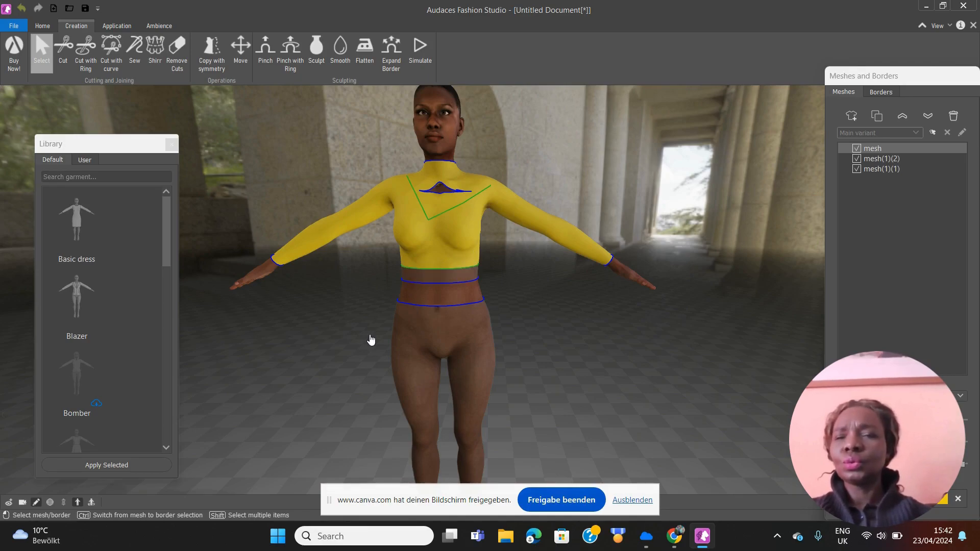
- Remove the V-shaped chest cut and the under-bust ring cut from the top with Remove Cuts
left_click(178, 51)
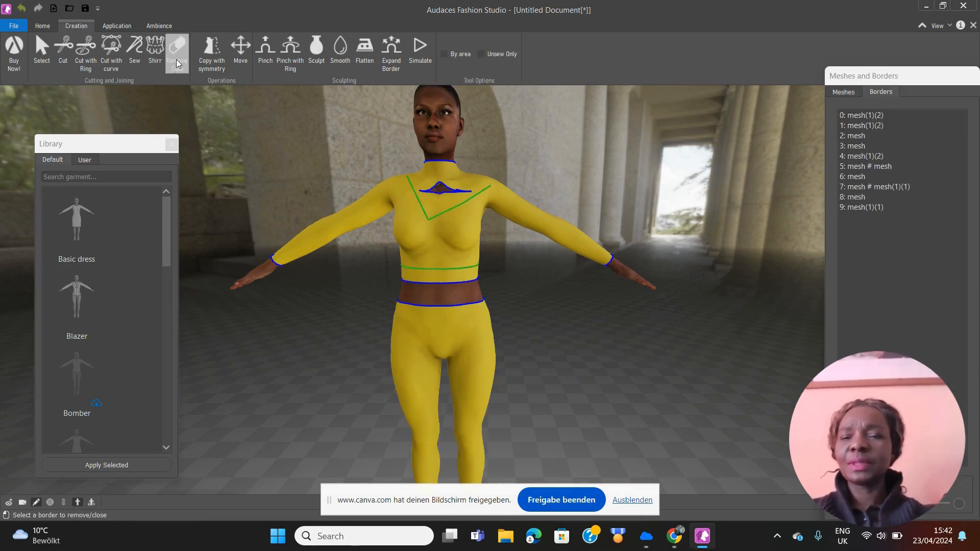
left_click(442, 210)
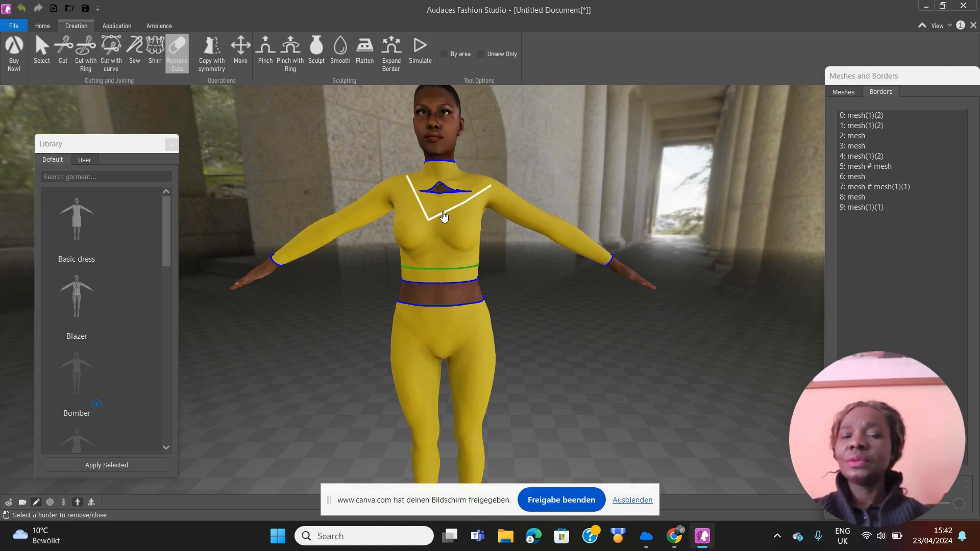
left_click(443, 217)
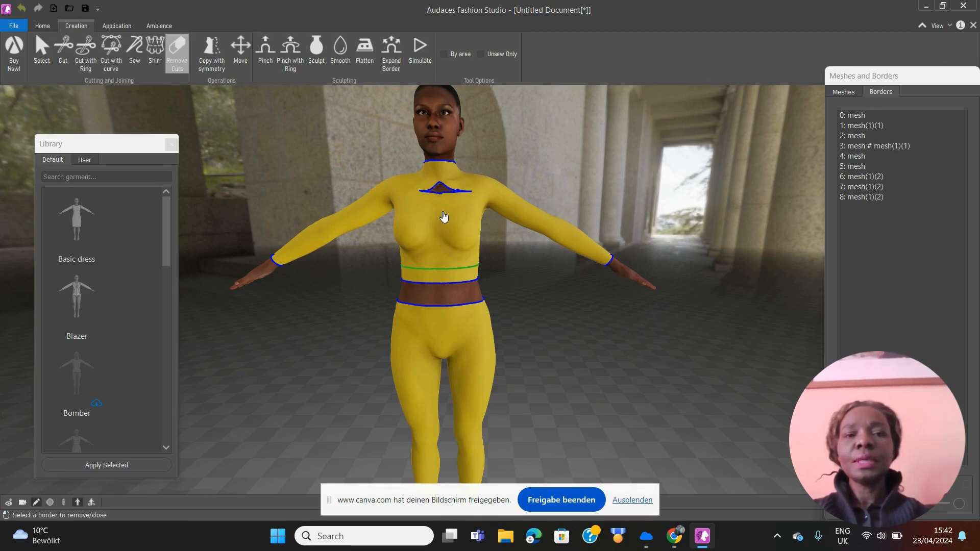
left_click(427, 268)
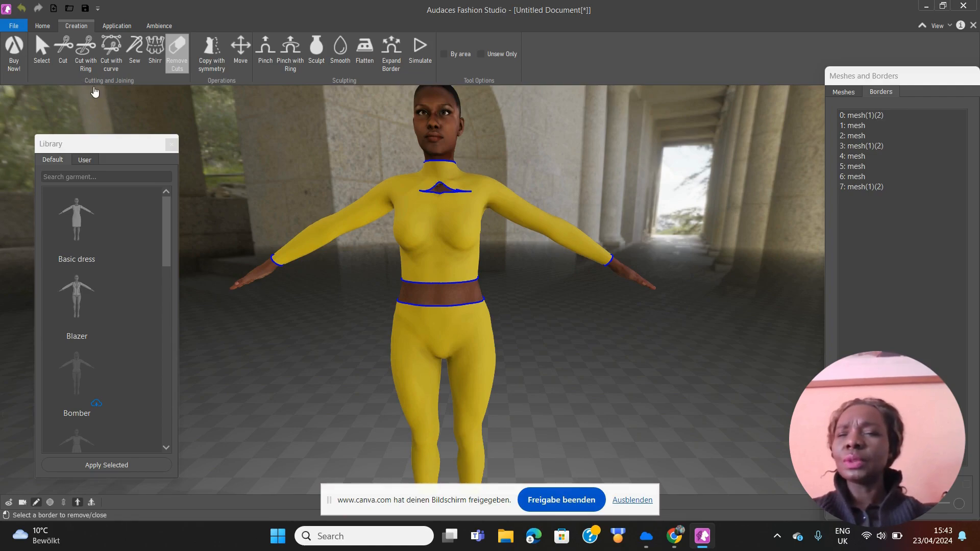
- Draw and apply a closed triangular cut on the front of the top below the bust with Cut with curve
left_click(117, 57)
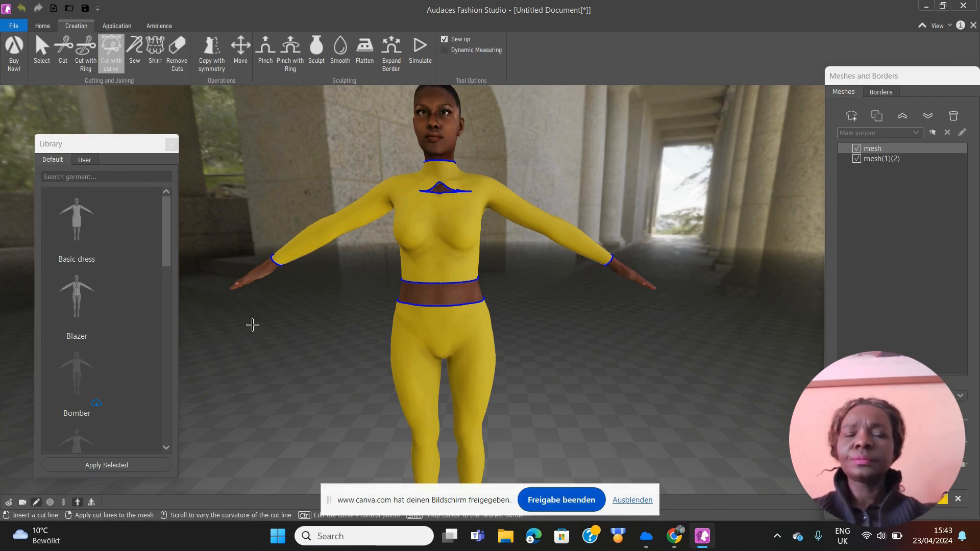
left_click(400, 276)
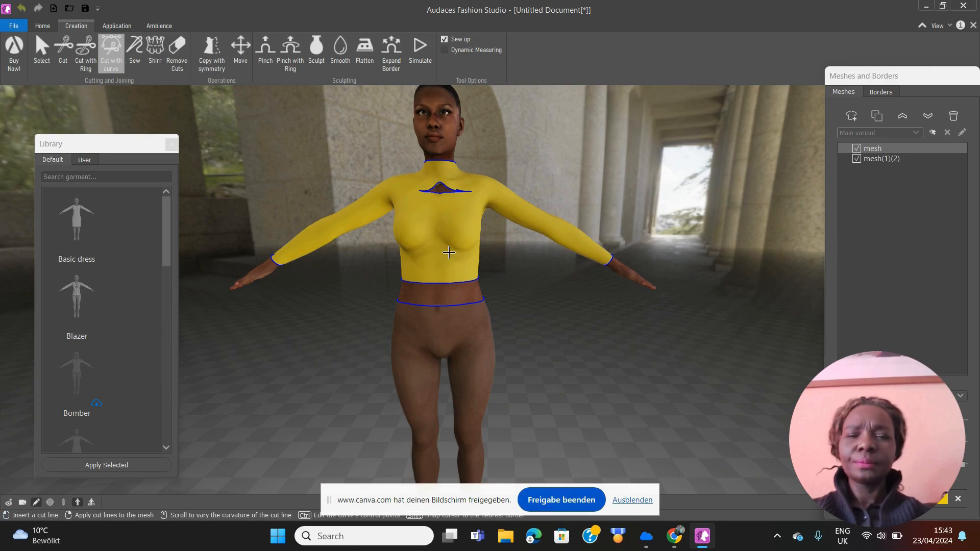
left_click(405, 280)
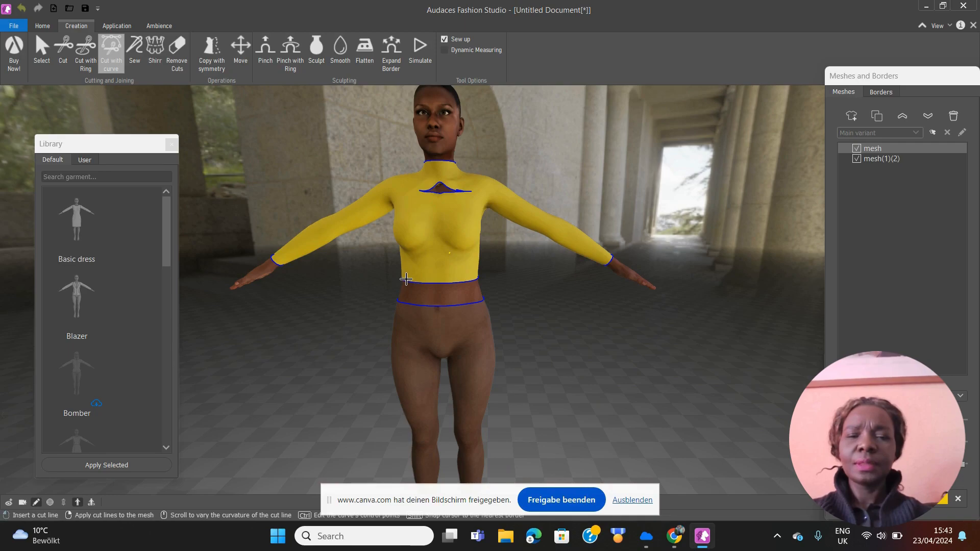
left_click(462, 273)
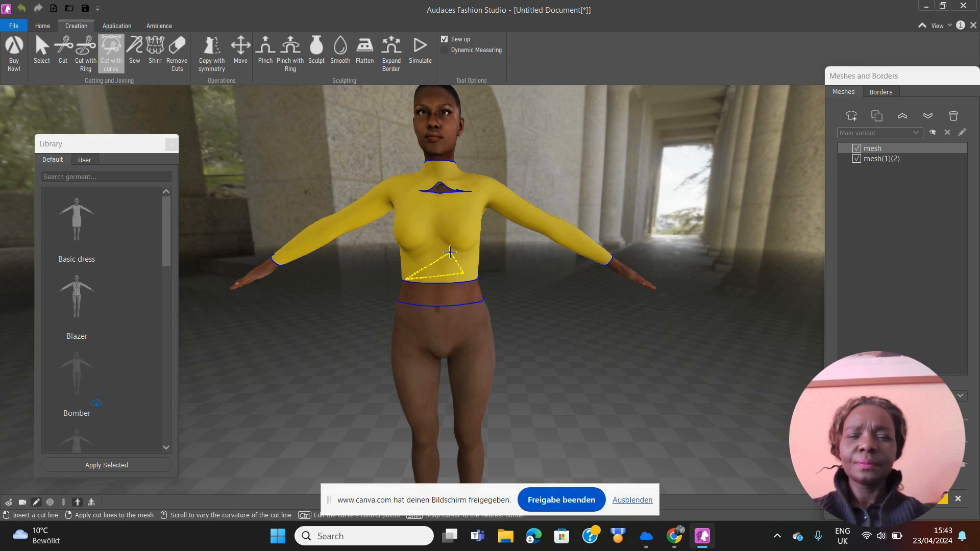
left_click(449, 252)
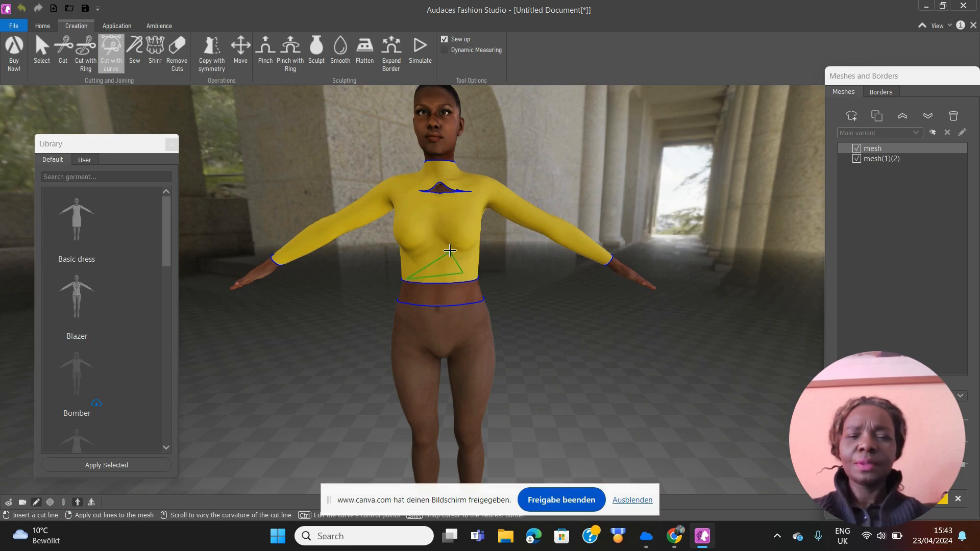
key("Escape")
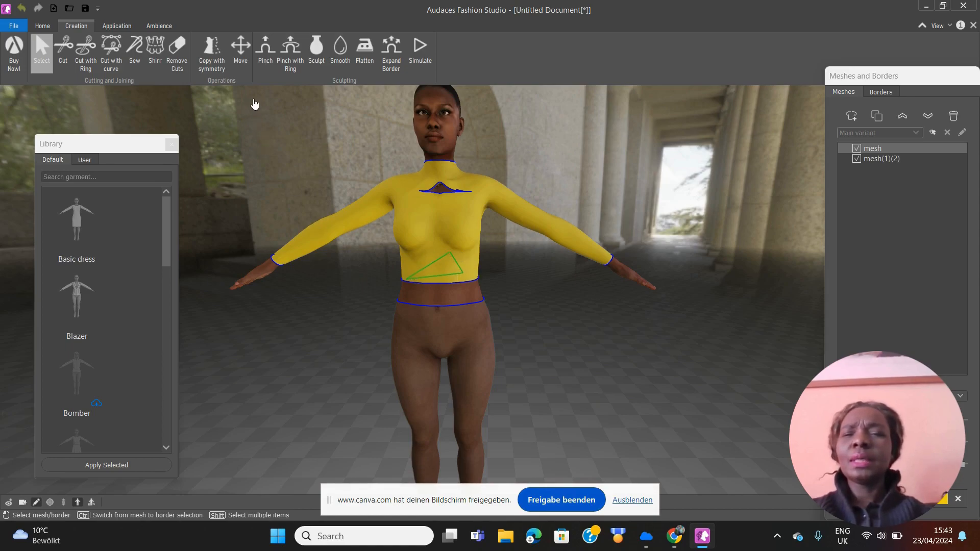
- Pull the fabric around the triangular cut outward at the top's waist hem with the Pinch tool using Drag cut
left_click(265, 59)
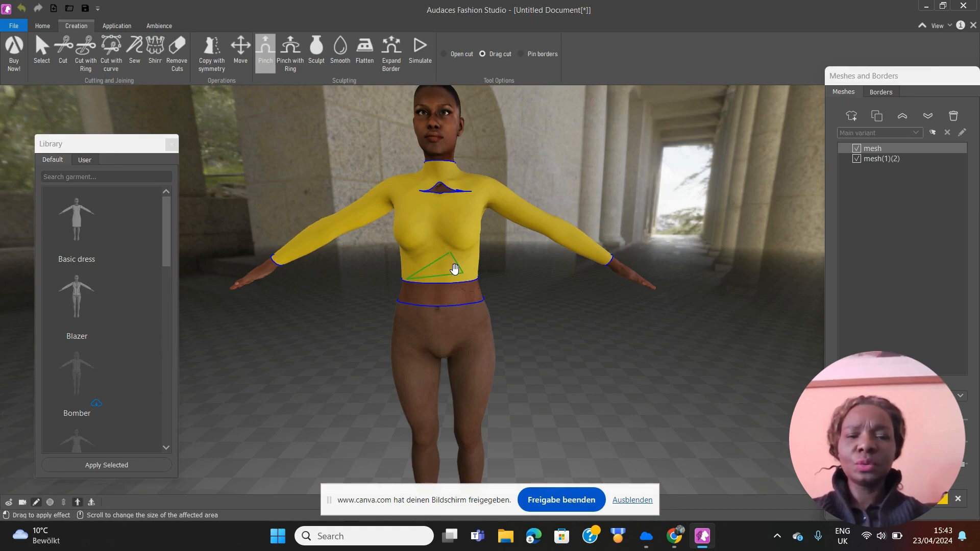
left_click_drag(442, 262, 402, 275)
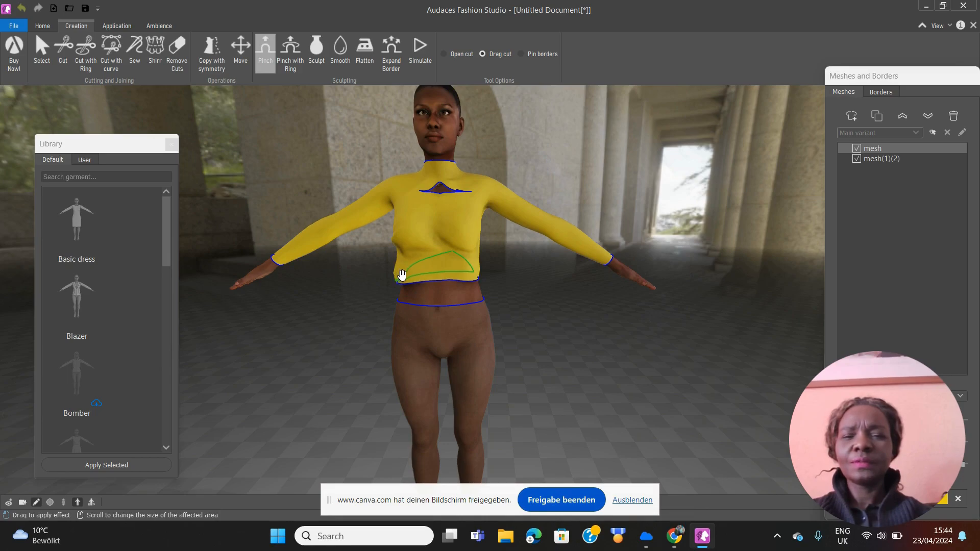
key("Escape")
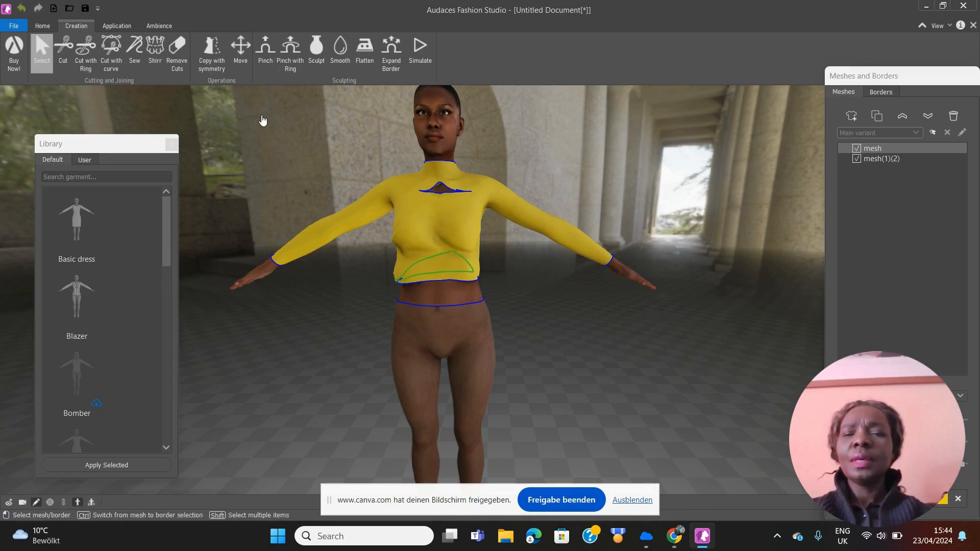
- Undo the pinching, the triangular cut and the earlier edits, back to the unopened chest slit on the single-mesh bodysuit
left_click(288, 63)
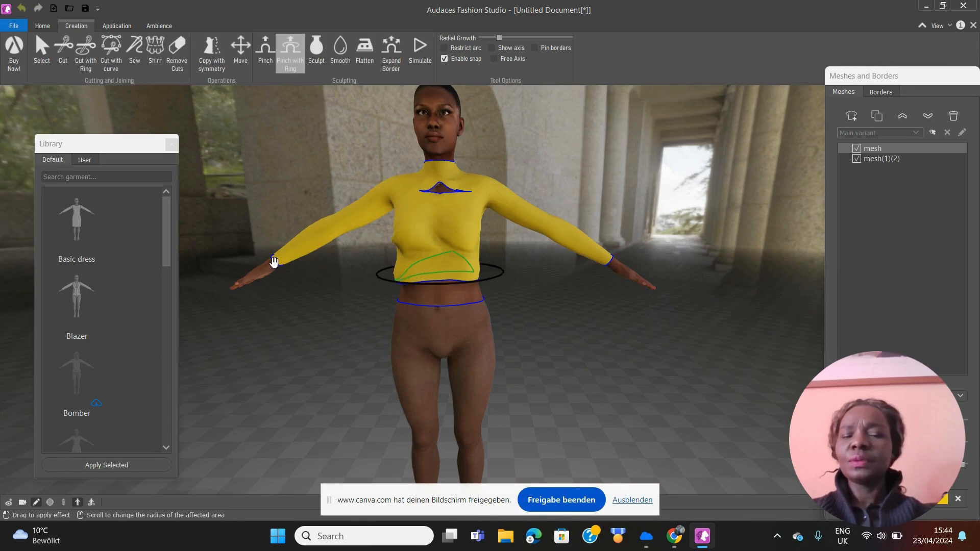
left_click(23, 8)
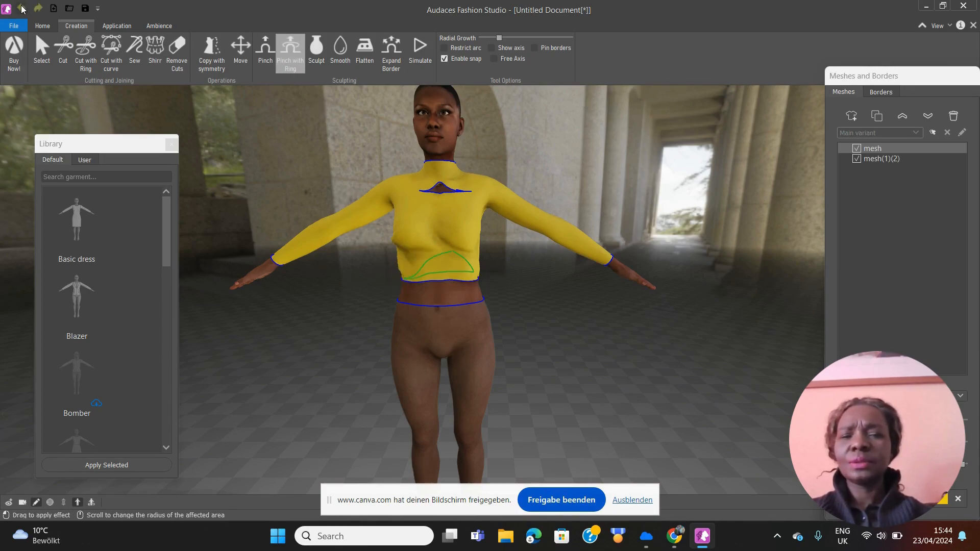
left_click(23, 8)
left_click(22, 8)
left_click(23, 8)
left_click(23, 9)
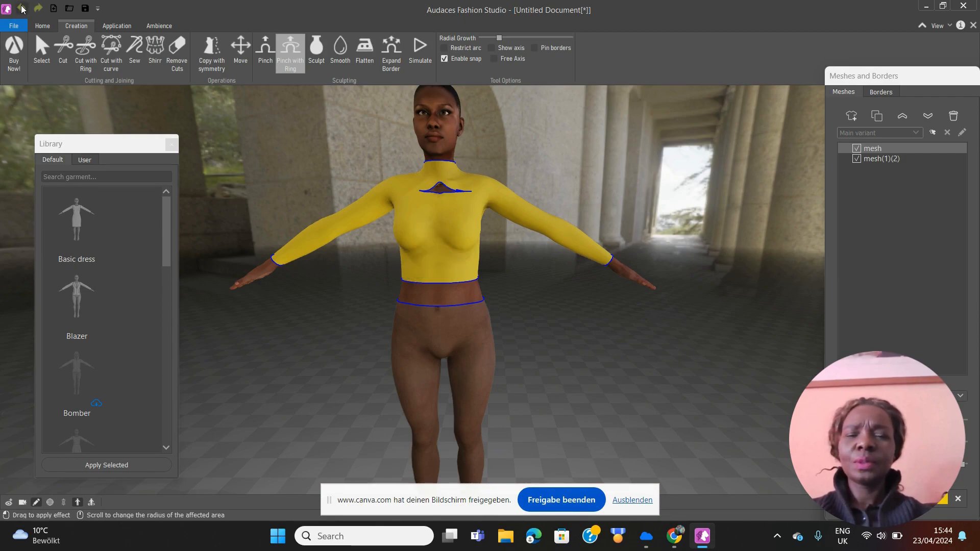
left_click(23, 8)
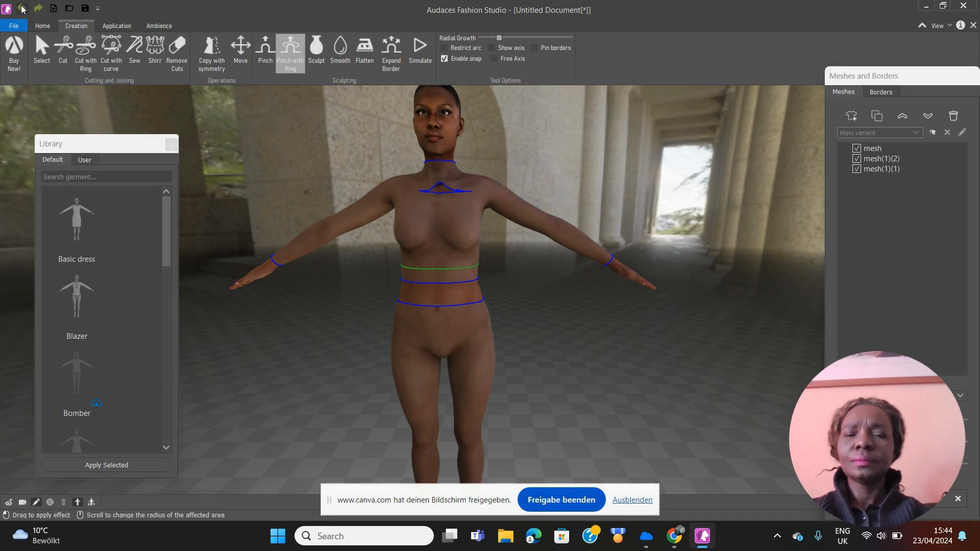
left_click(22, 8)
left_click(22, 8)
left_click(23, 8)
left_click(22, 8)
left_click(23, 9)
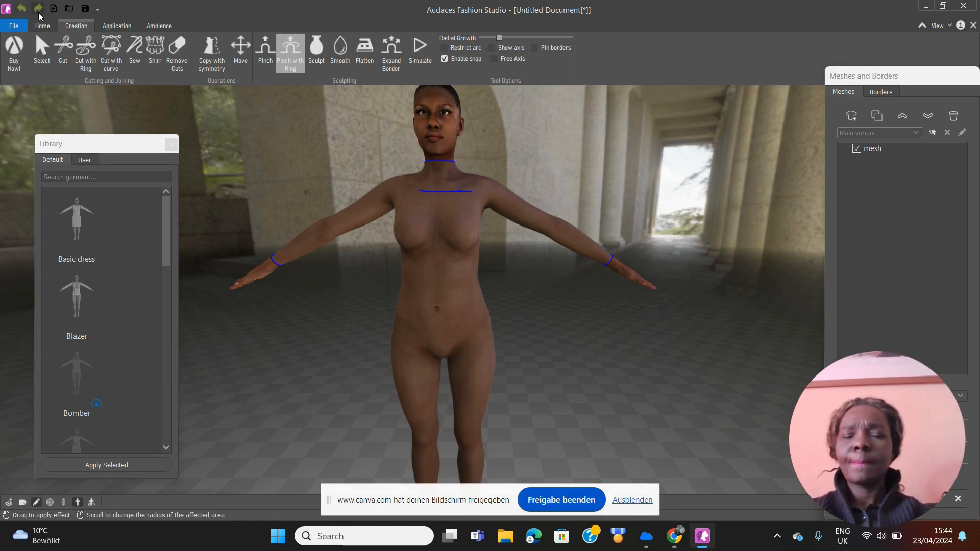
- Redo the chest slit opening and the three ring cuts around the torso
left_click(38, 8)
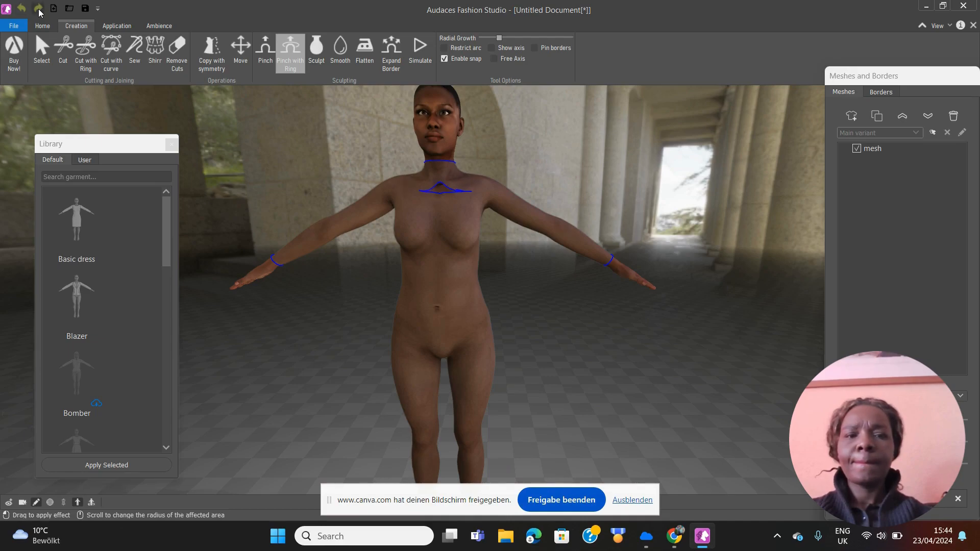
left_click(38, 9)
left_click(38, 8)
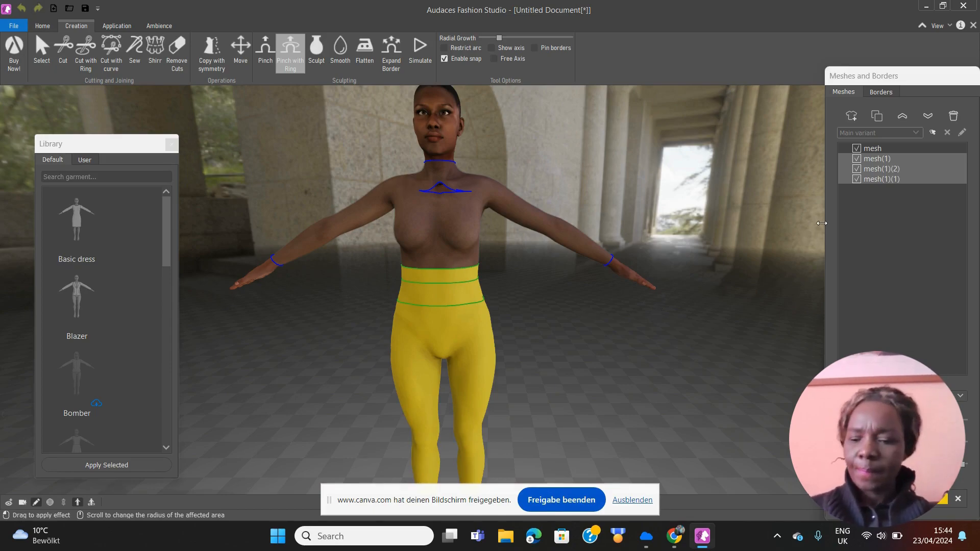
- Select all four meshes, pull the legs down from the hips into a long flared skirt with Pinch with Ring, and select the skirt mesh
left_click(867, 148)
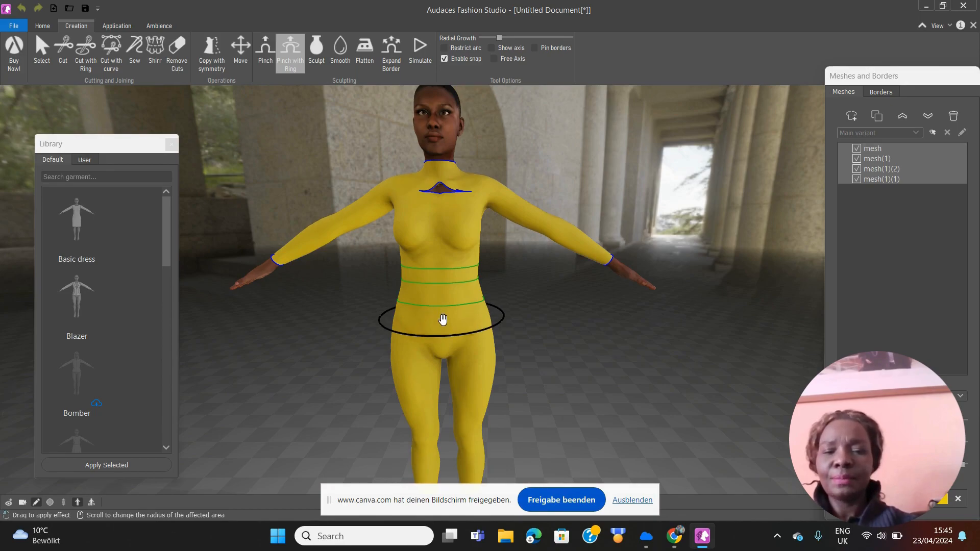
left_click_drag(443, 335, 444, 447)
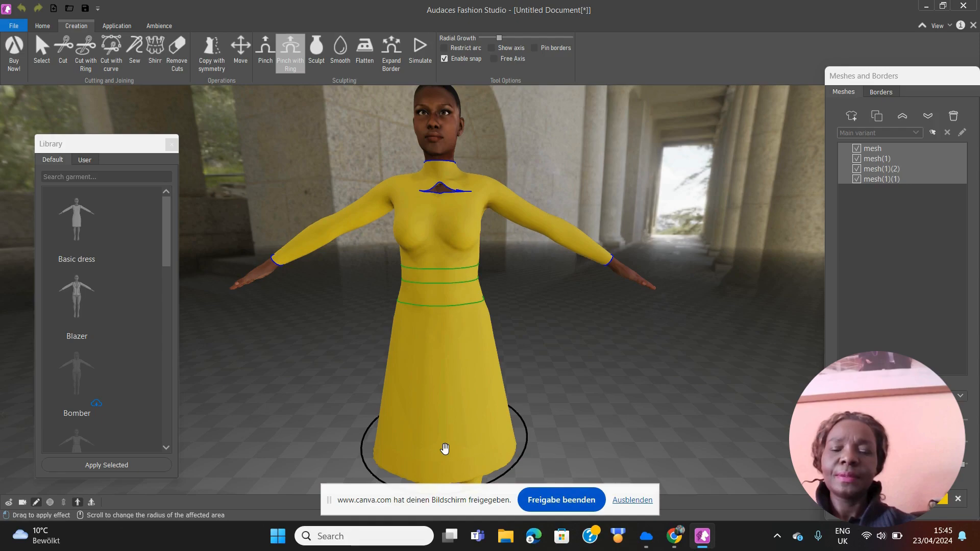
key("Escape")
left_click(447, 454)
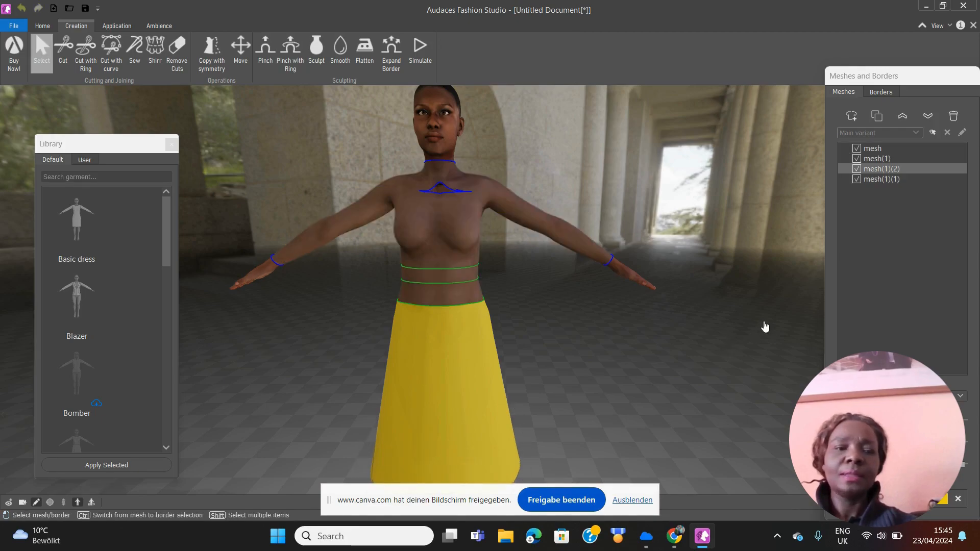
right_click_drag(676, 356, 649, 223)
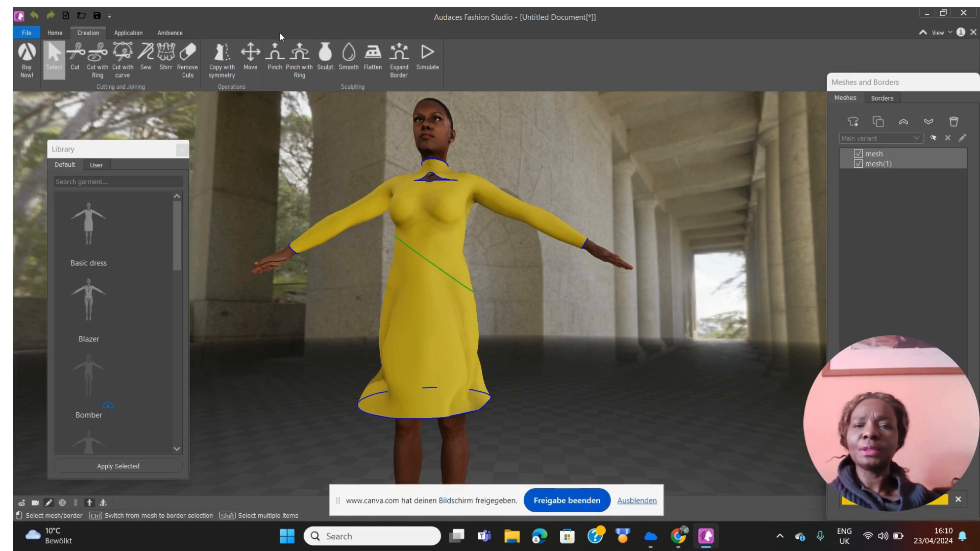
left_click(321, 56)
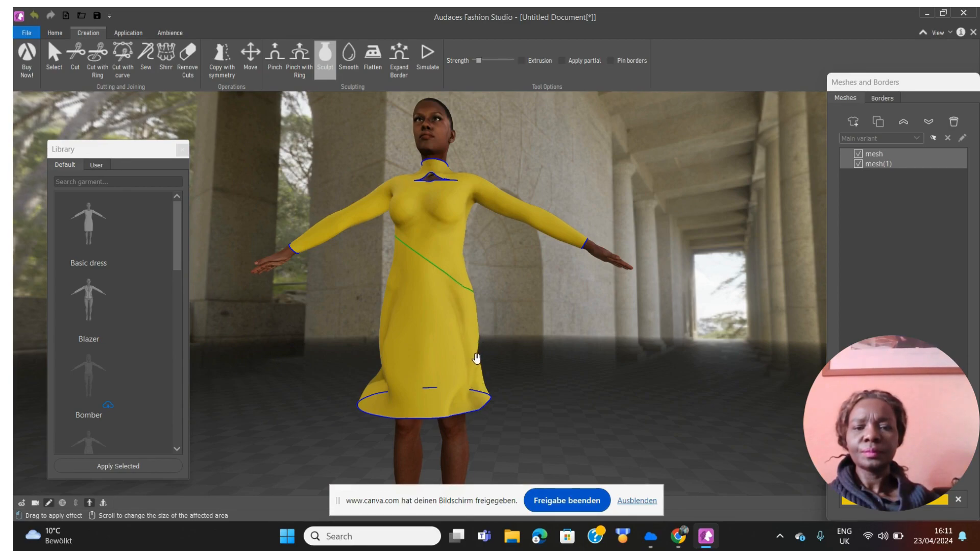
left_click(350, 62)
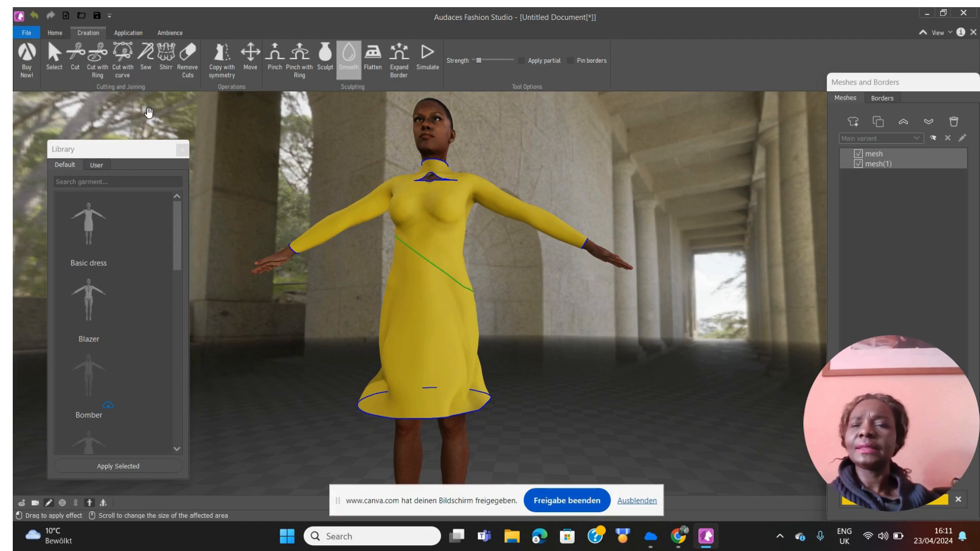
- Tilt the Cut with Ring guide diagonally and apply a sewn-up ring cut below the dress's existing diagonal cut
left_click(103, 74)
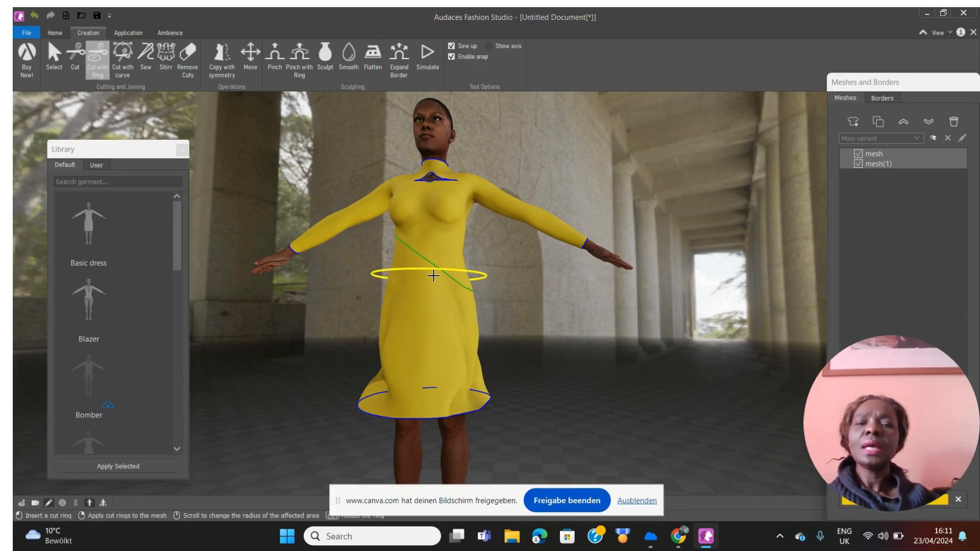
key("ctrl")
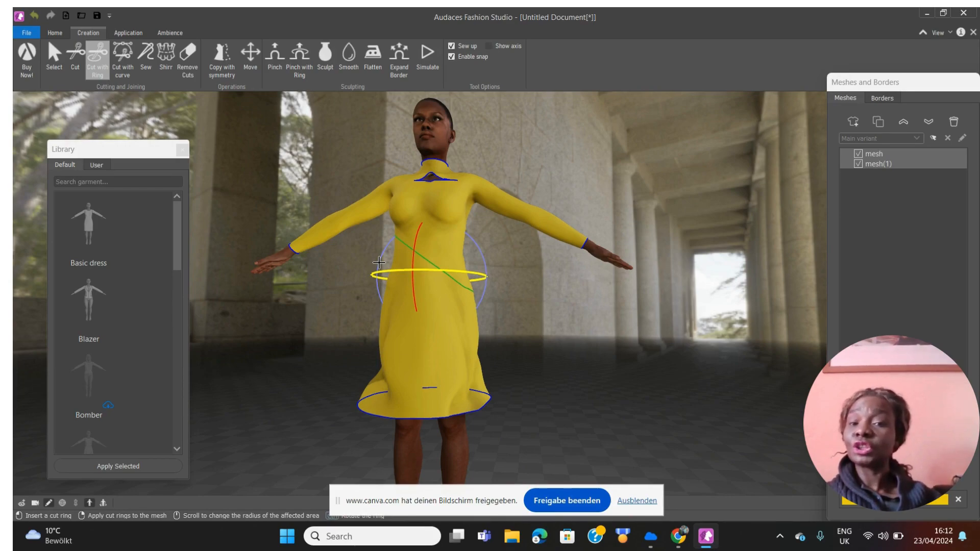
left_click_drag(379, 262, 403, 221)
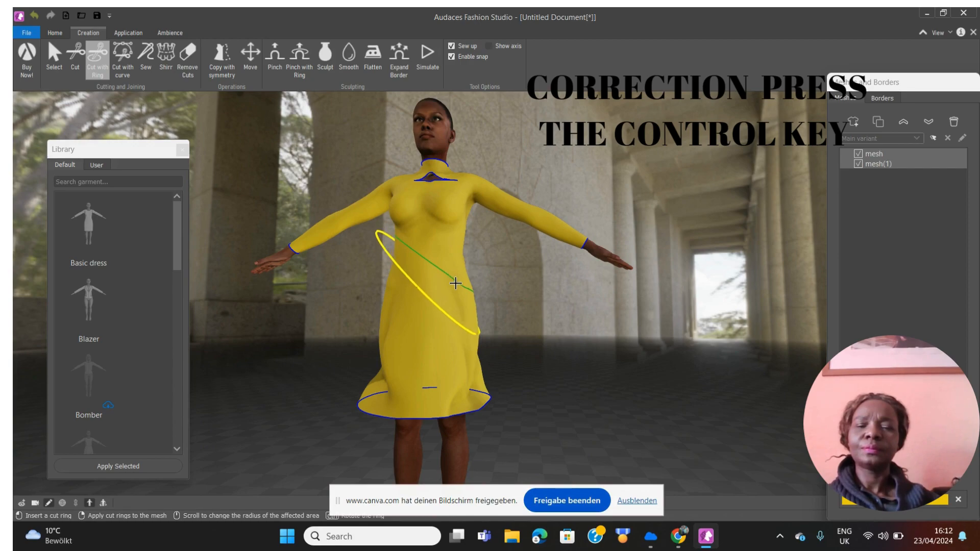
left_click(455, 283)
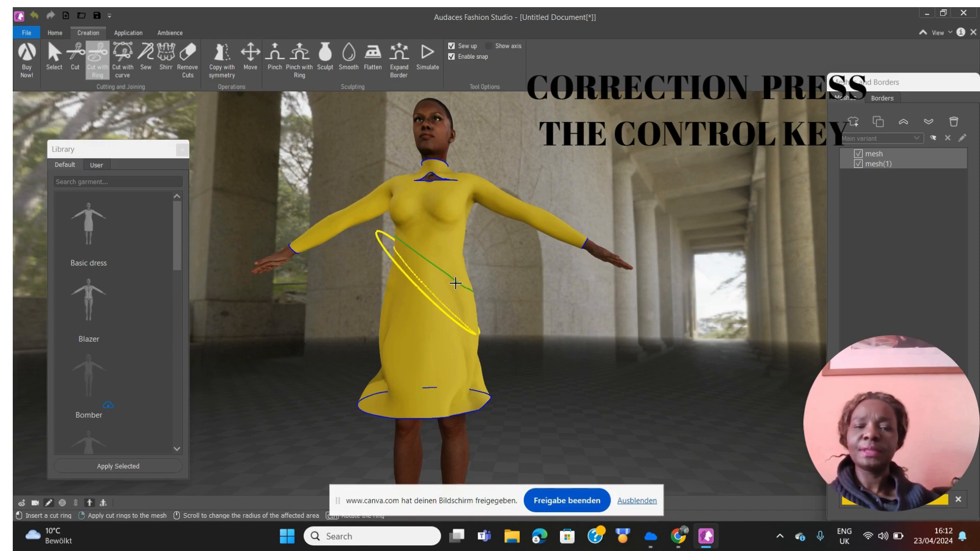
left_click(455, 283)
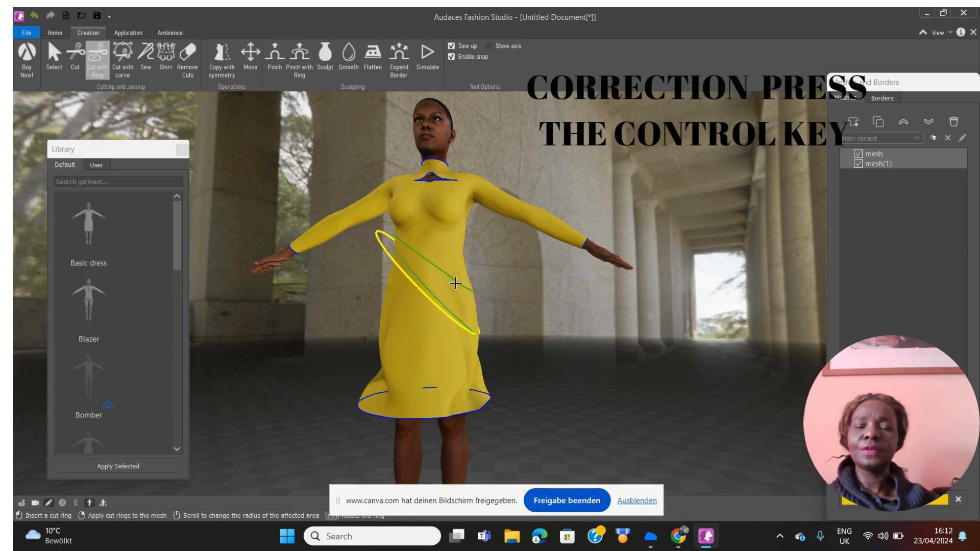
right_click(455, 282)
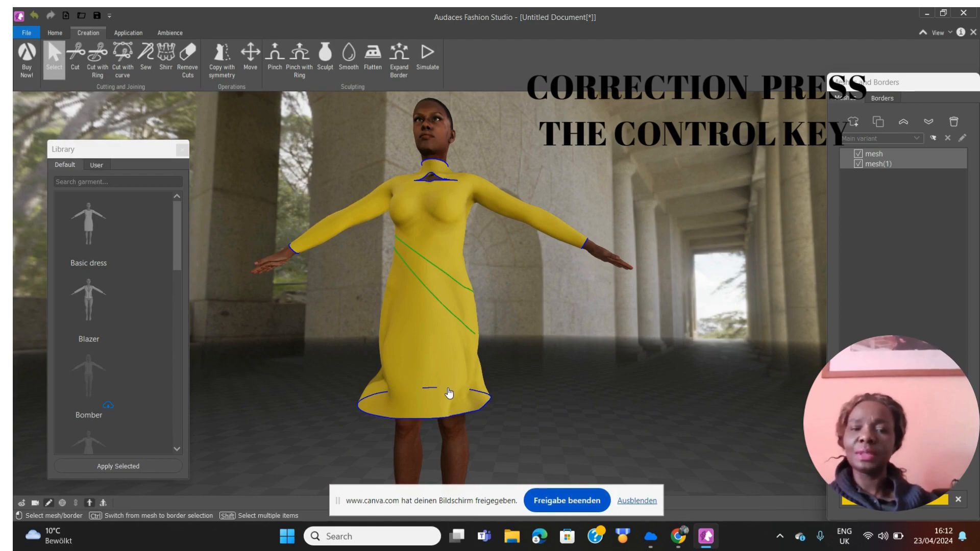
- Undo the lower diagonal ring cut and select both the upper and lower dress meshes
left_click(438, 276)
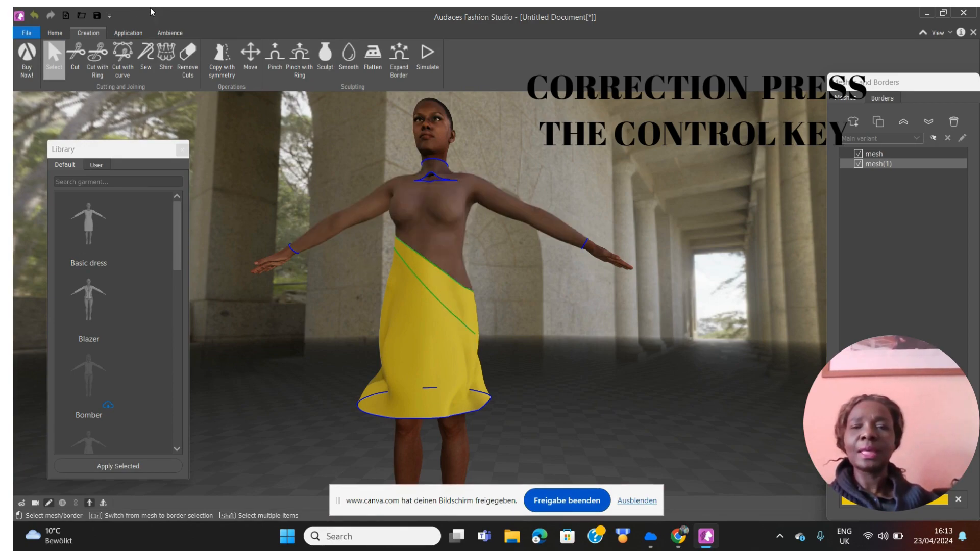
left_click(34, 16)
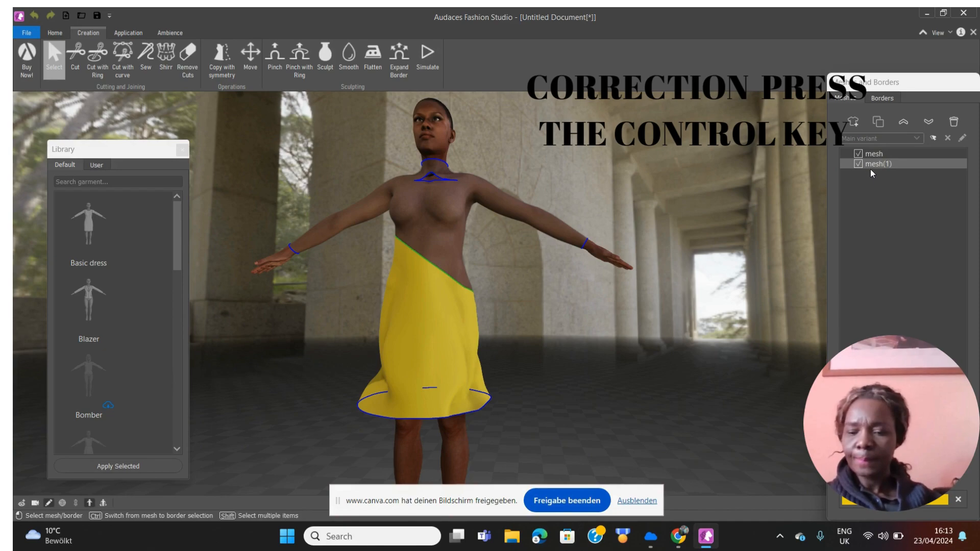
left_click(866, 153)
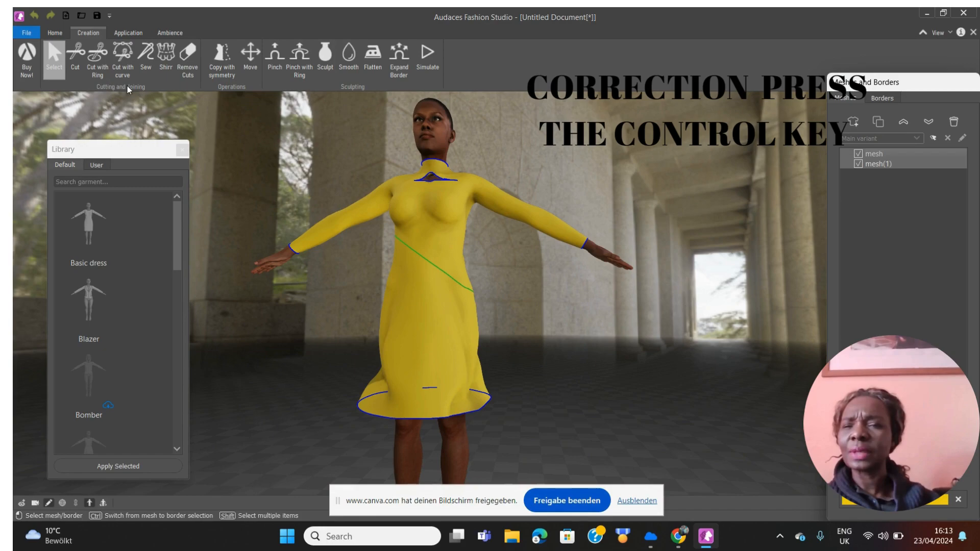
- Tilt an enlarged Cut with Ring guide parallel to the dress's diagonal seam and apply a sewn-up cut below it
left_click(97, 68)
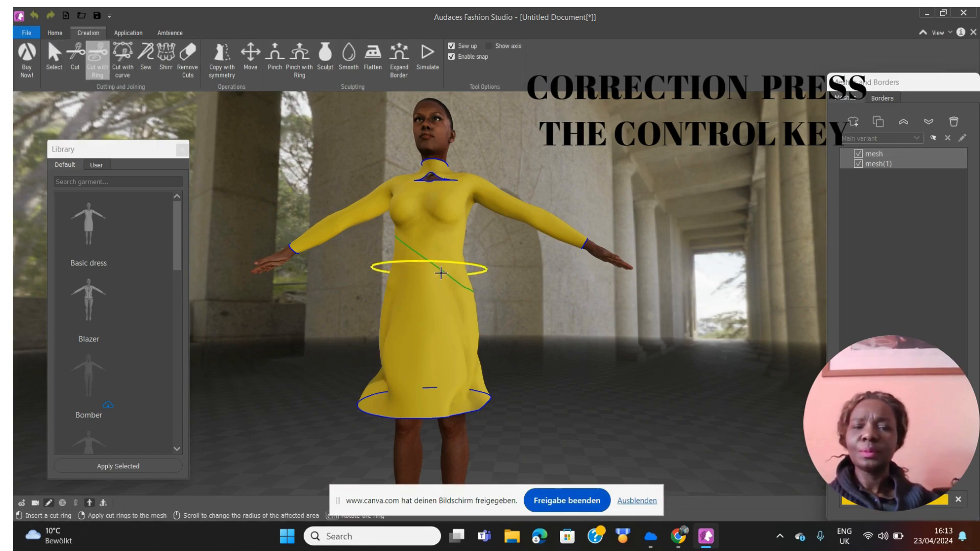
scroll(444, 283, "up", 5)
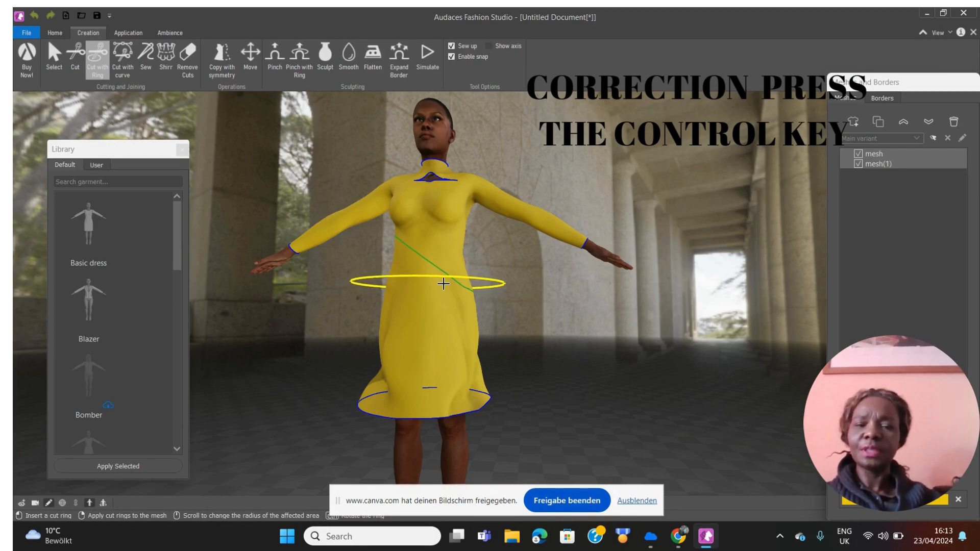
key("ctrl")
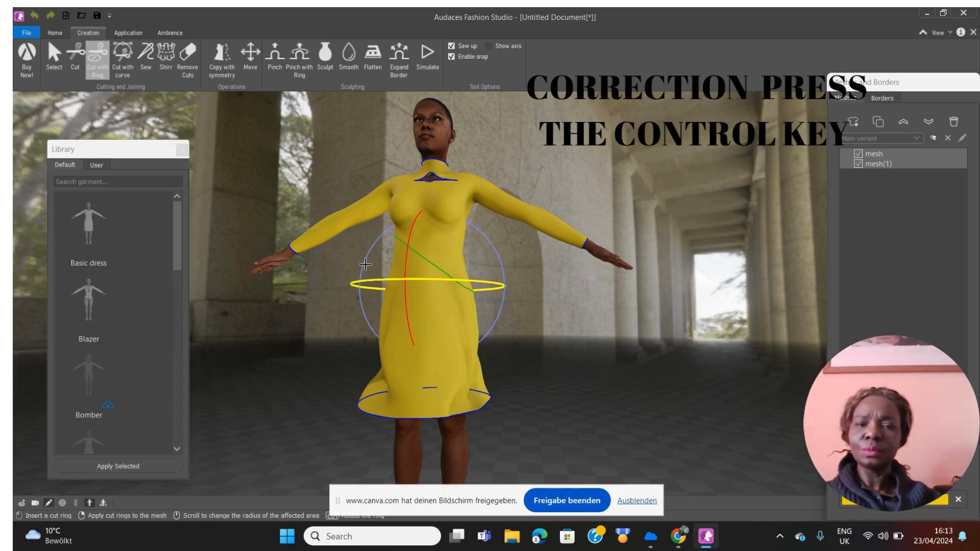
left_click_drag(366, 259, 401, 238, "ctrl")
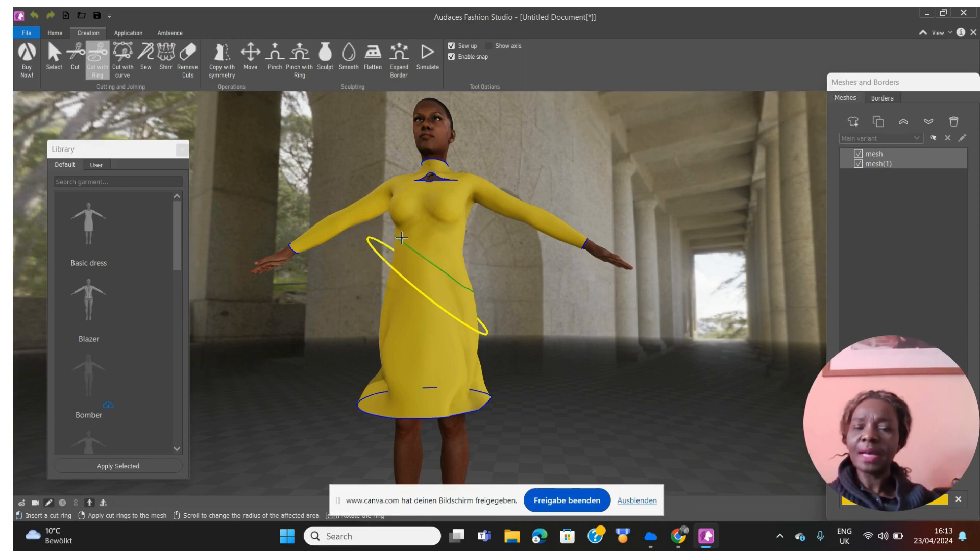
scroll(401, 238, "up", 3)
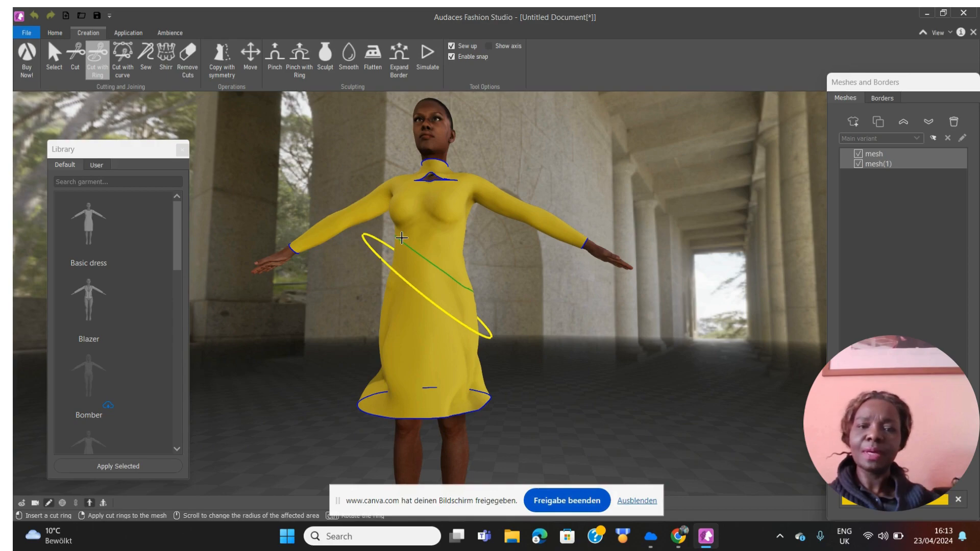
left_click(401, 238)
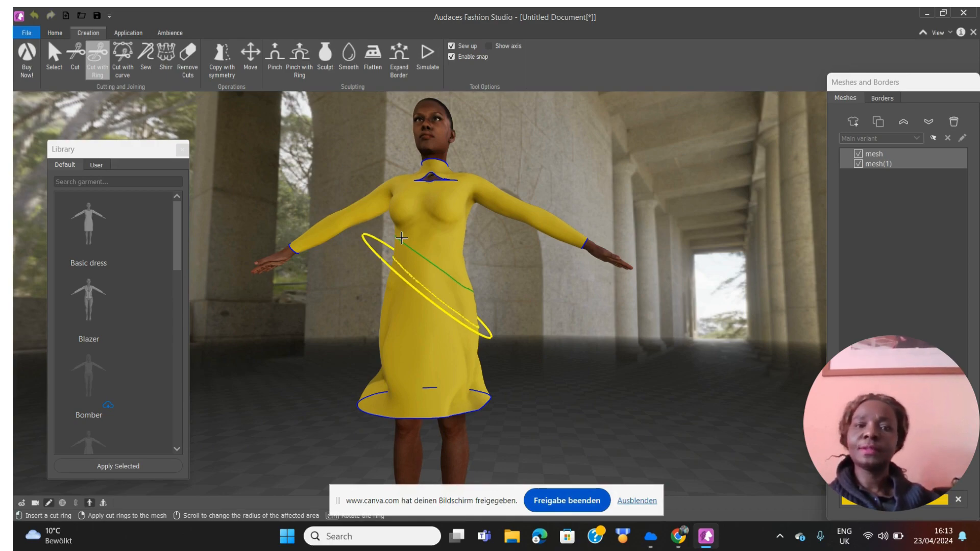
right_click(402, 237)
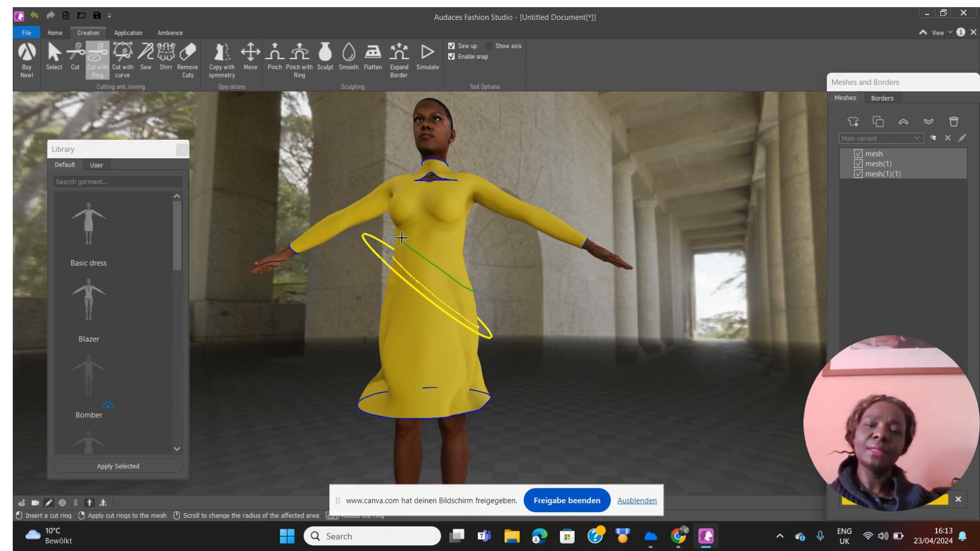
key("Escape")
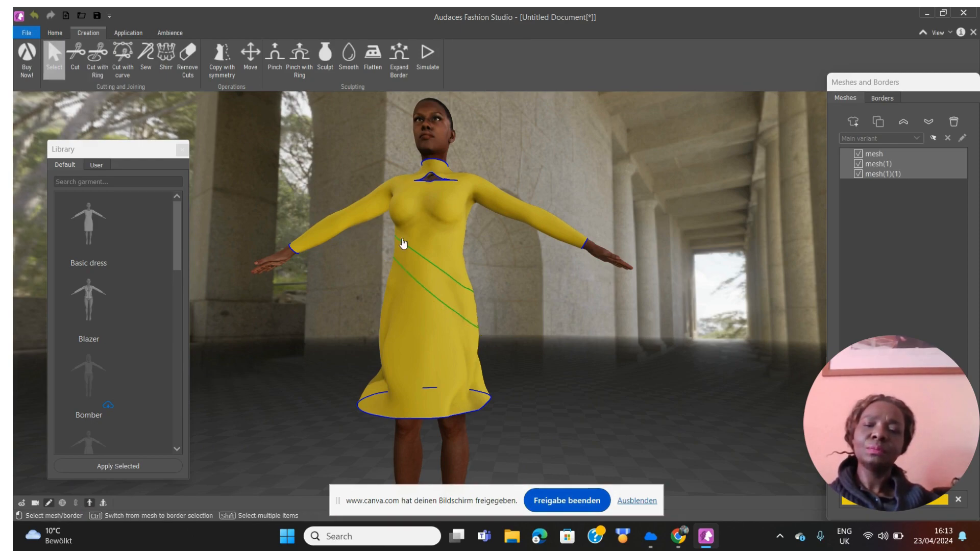
- Apply the fur_leopard fabric texture to the diagonal band between the two slanted cuts
left_click(449, 294)
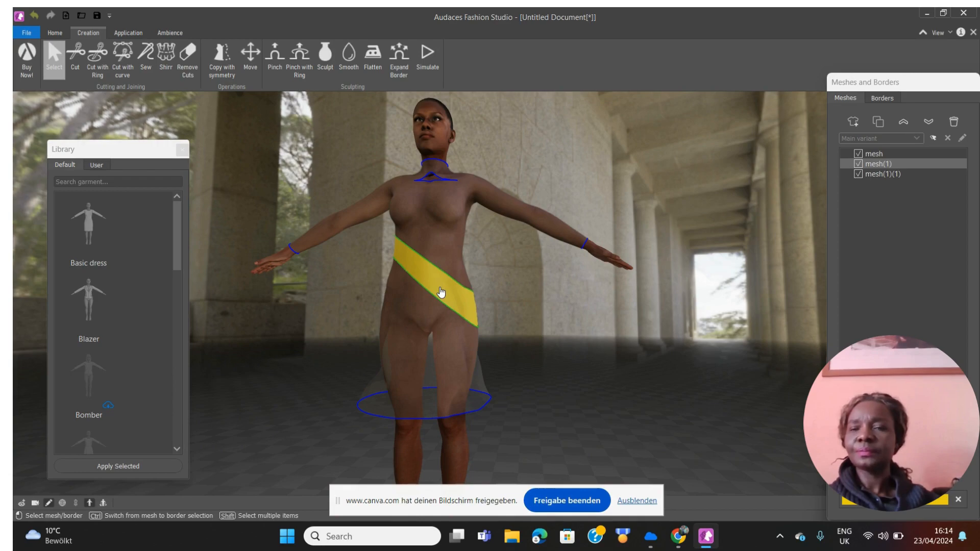
left_click(136, 33)
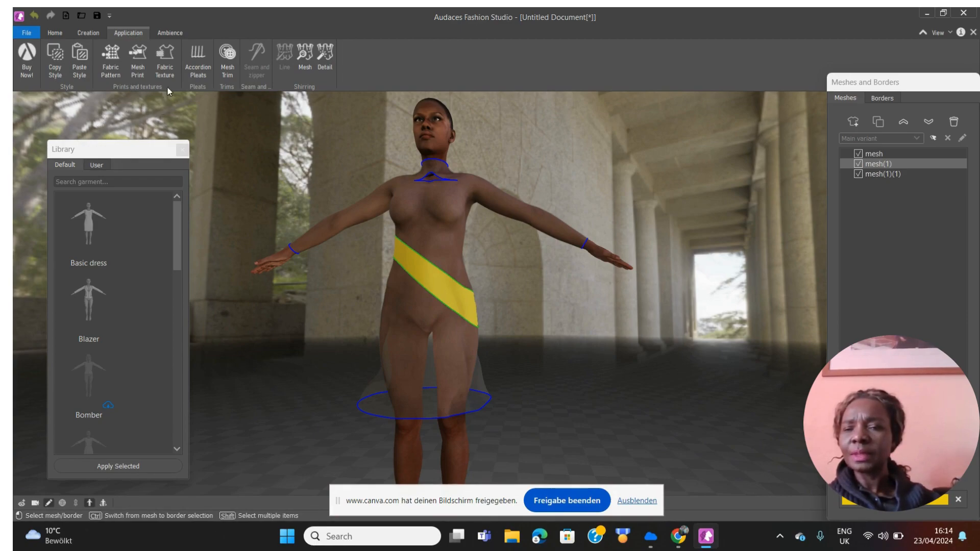
left_click(166, 61)
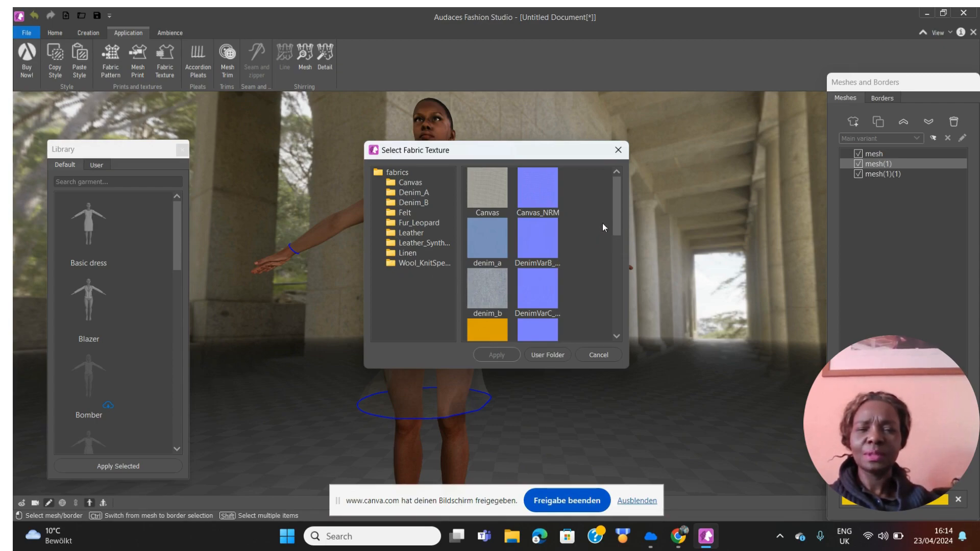
left_click_drag(614, 215, 614, 255)
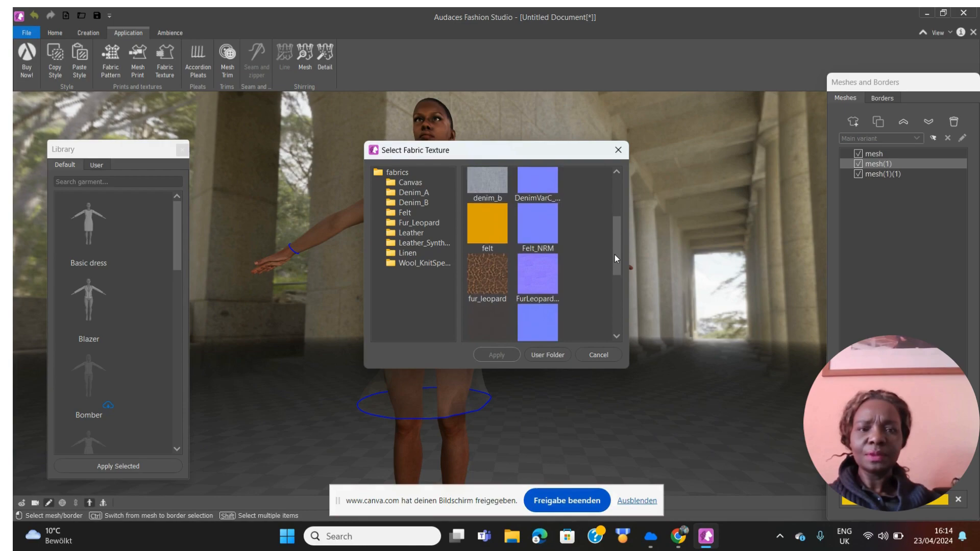
left_click(478, 280)
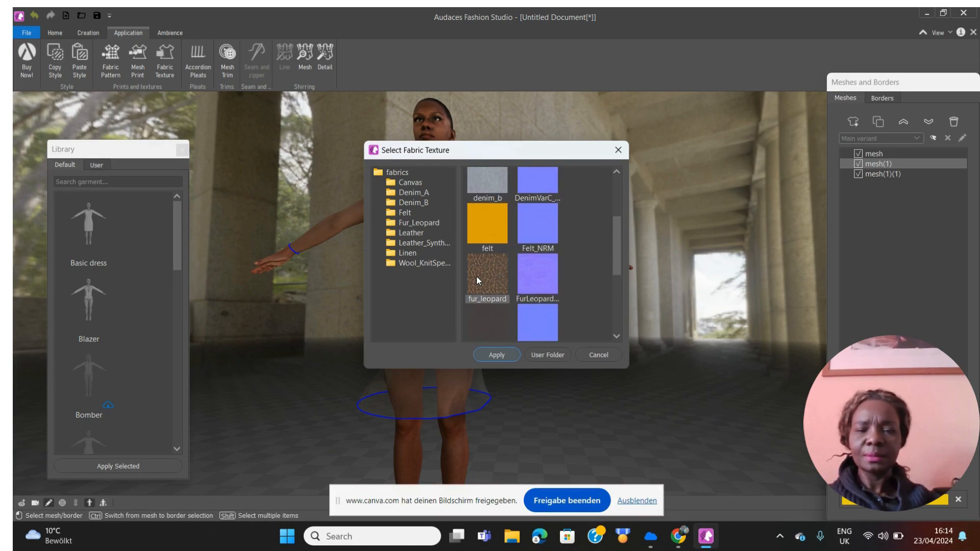
left_click(496, 353)
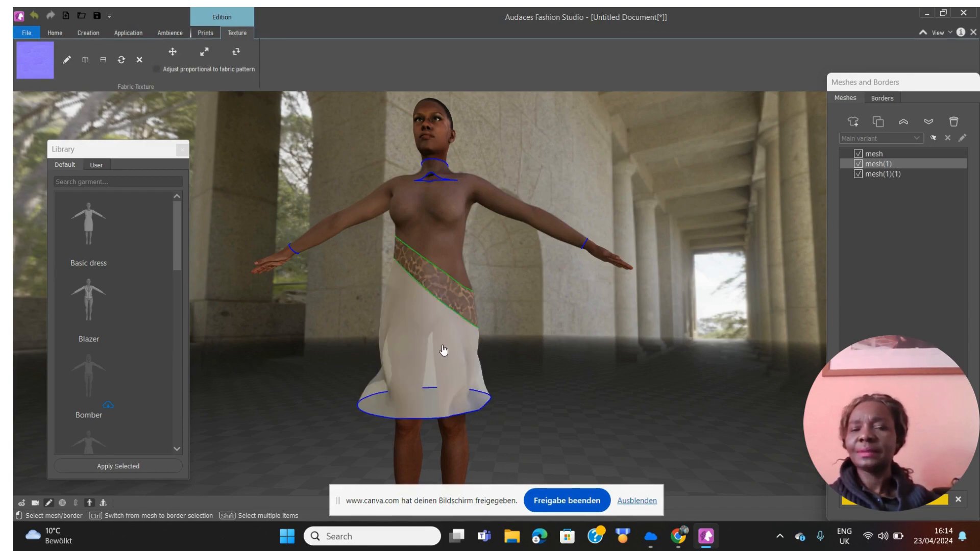
- Select all three dress meshes and apply a reduced, horizontal sewn-up ring cut just under the bust
left_click(444, 350)
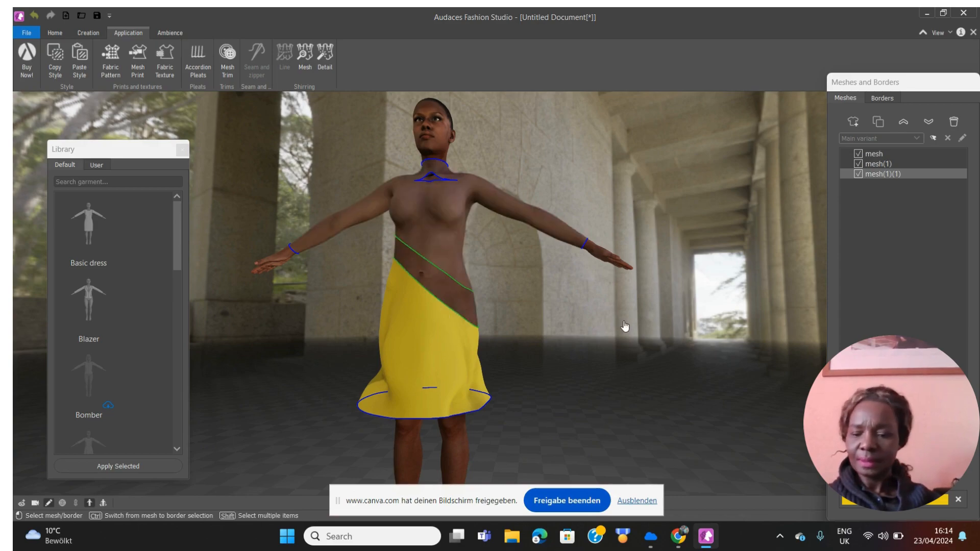
left_click(873, 163, "ctrl")
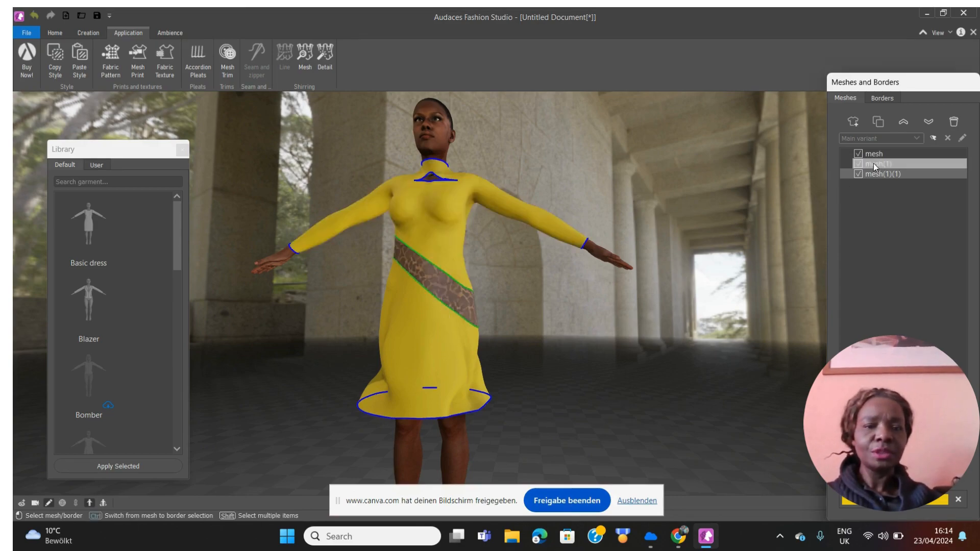
left_click(874, 152, "ctrl")
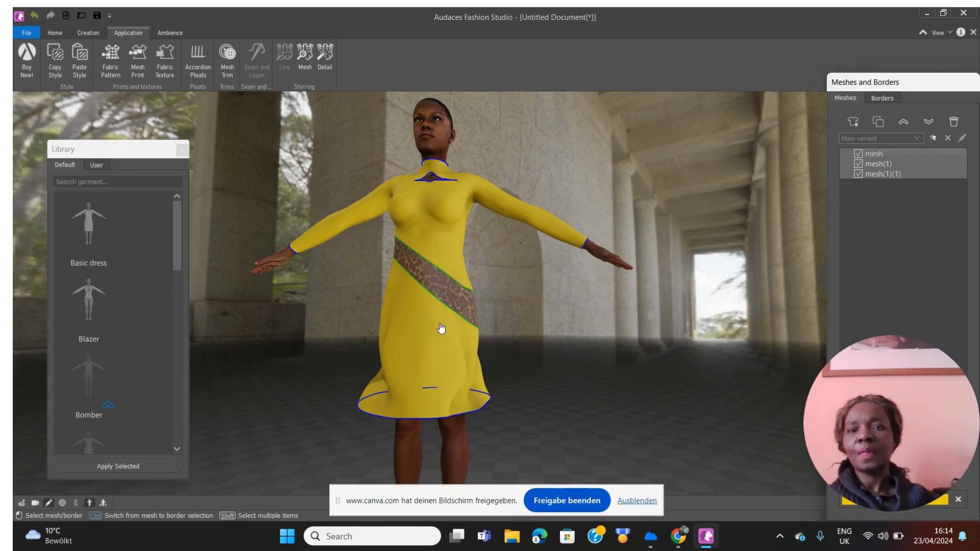
left_click(87, 33)
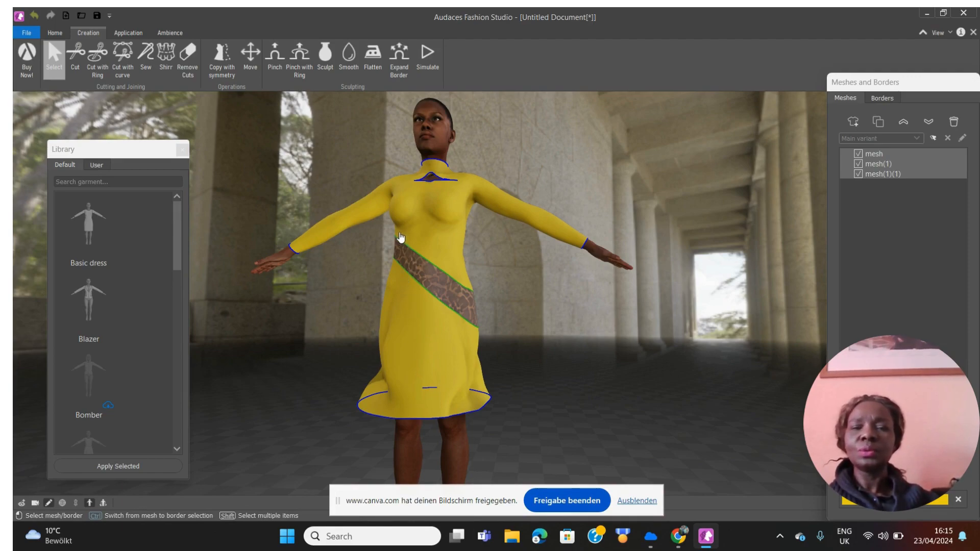
left_click(99, 61)
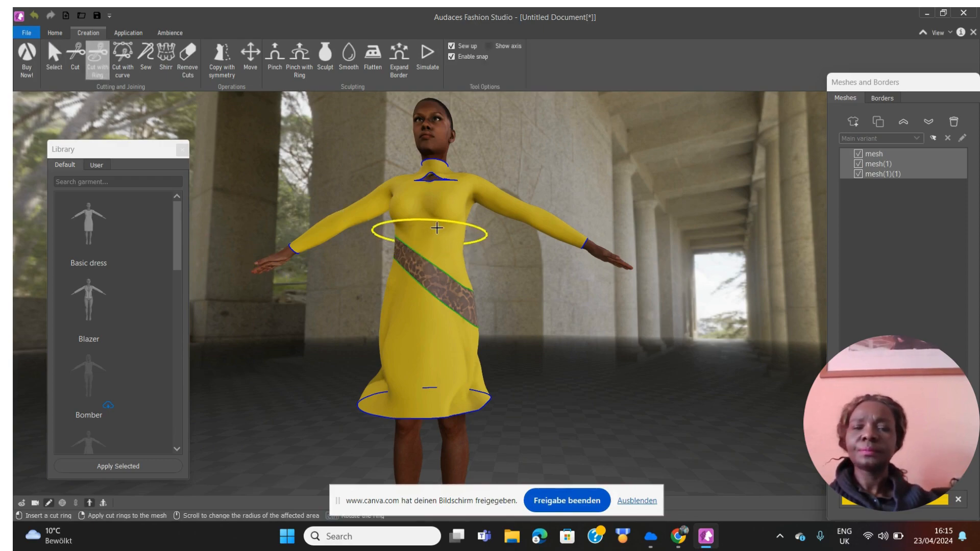
scroll(436, 231, "down", 2)
scroll(436, 231, "down", 2)
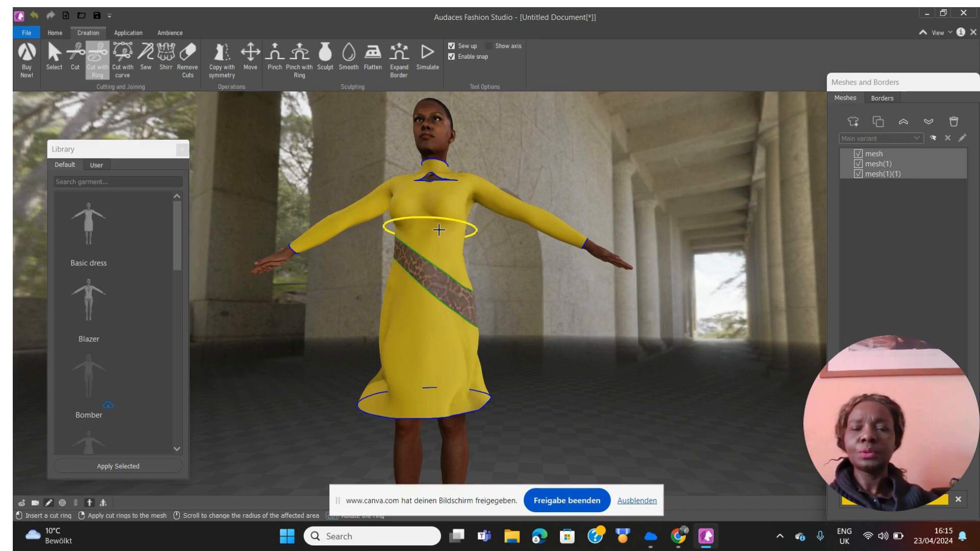
left_click(439, 231)
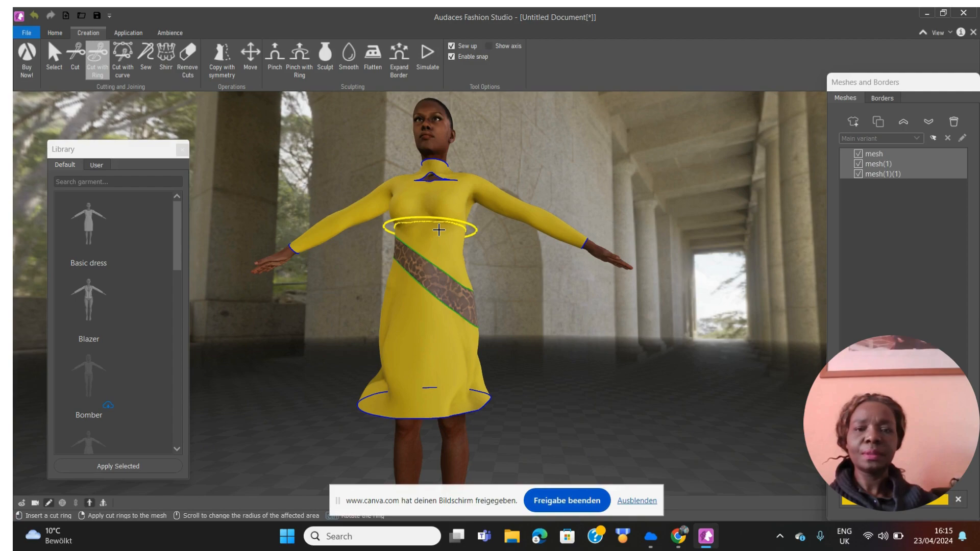
right_click(439, 230)
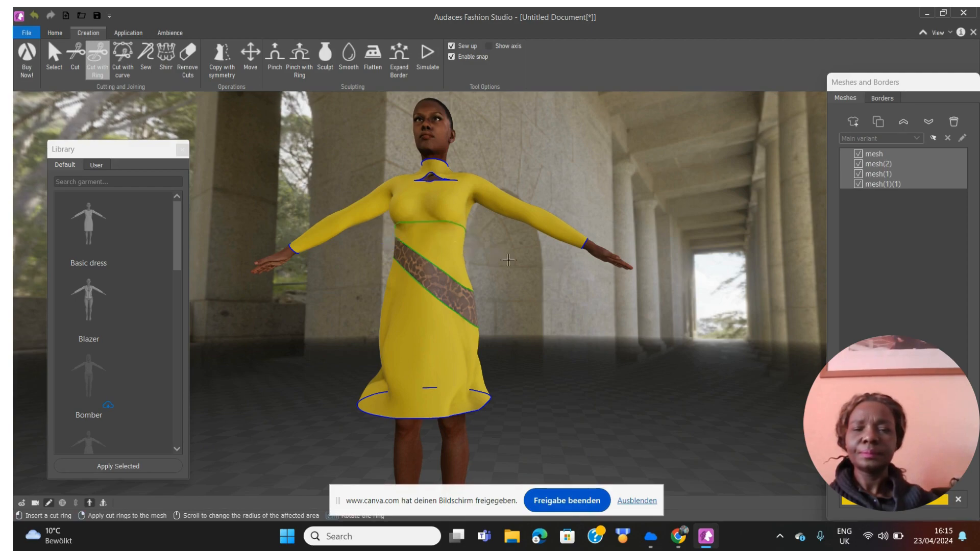
key("Escape")
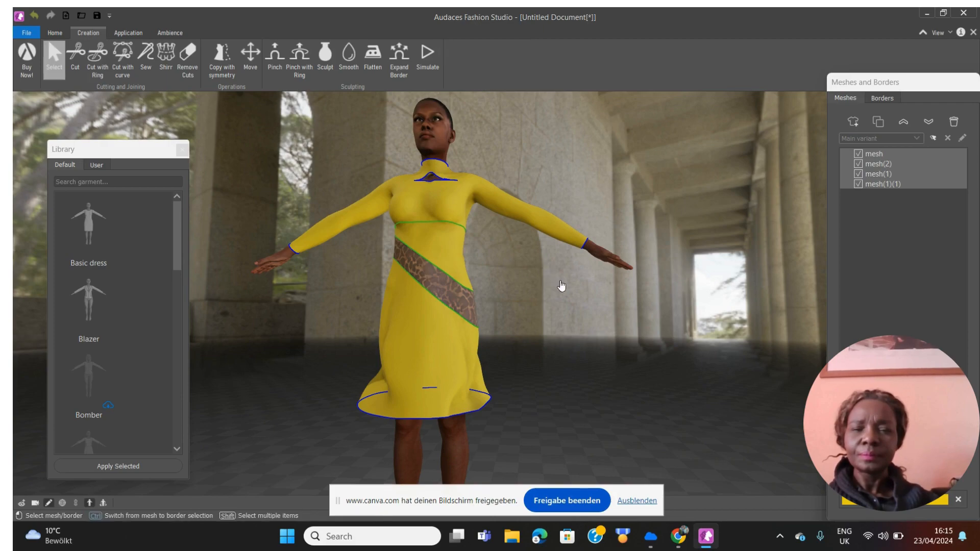
- Isolate the midriff and bodice pieces to check the under-bust cut, and reselect all four meshes
left_click(441, 213)
left_click(442, 234)
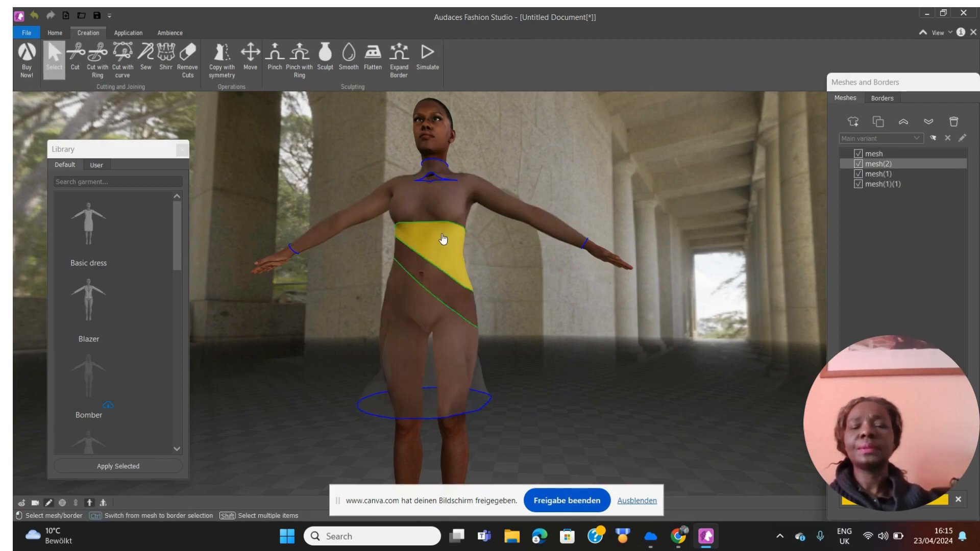
left_click(447, 209)
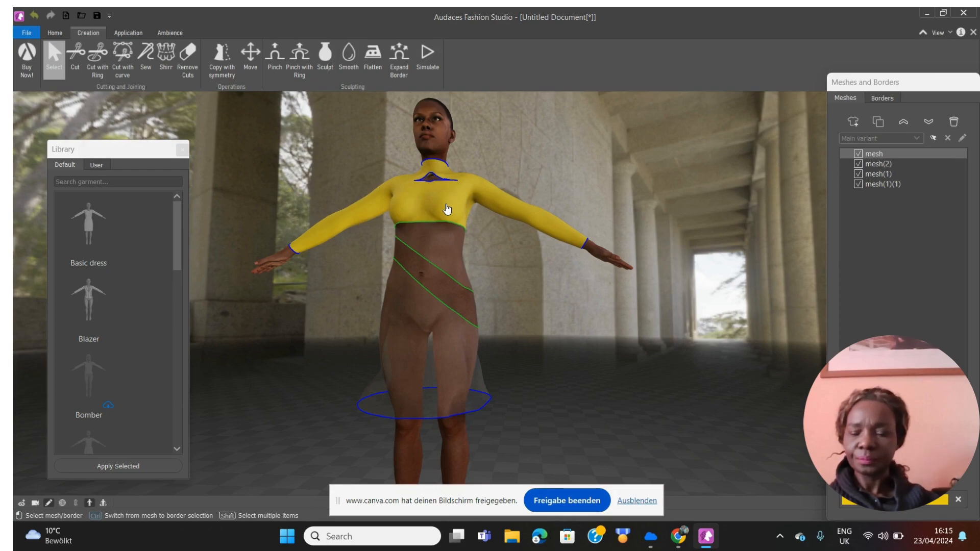
left_click(872, 164, "shift")
left_click(874, 174, "shift")
left_click(874, 182, "shift")
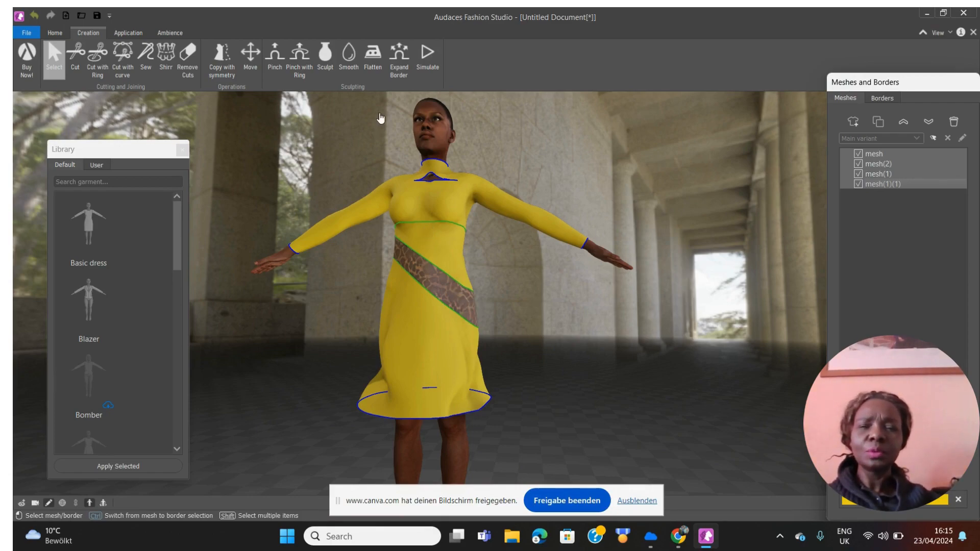
- Simulate the whole dress with gravity in two short runs so the skirt drapes, stopping the simulation each time
left_click(423, 59)
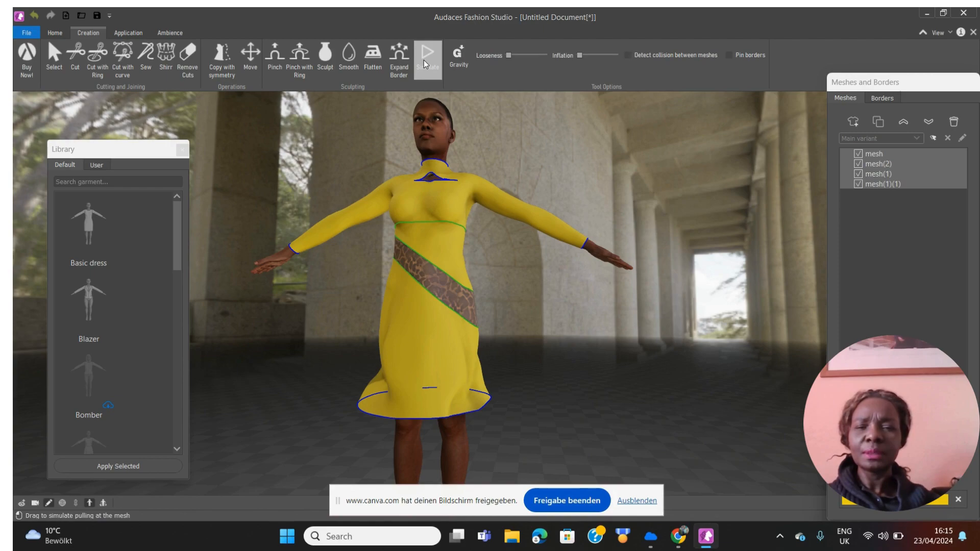
left_click(463, 57)
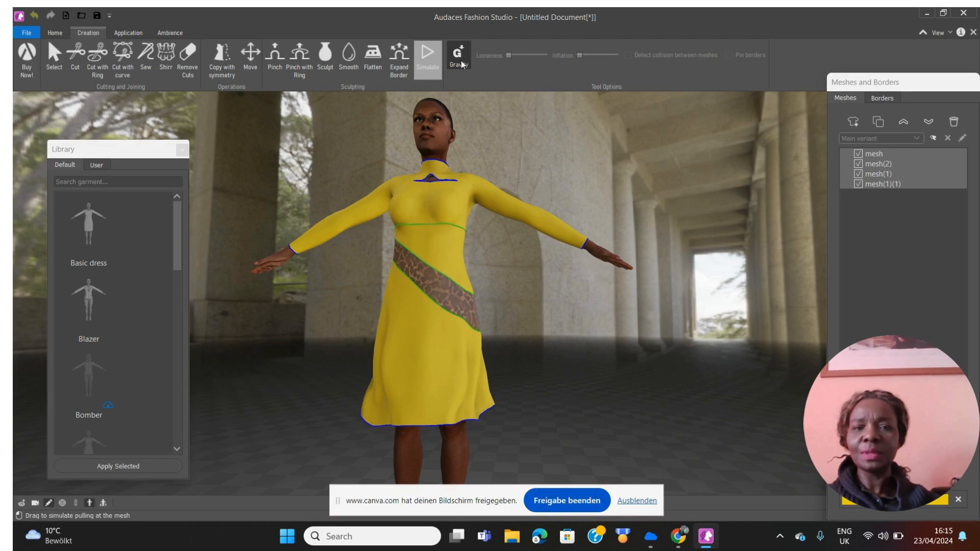
left_click(452, 51)
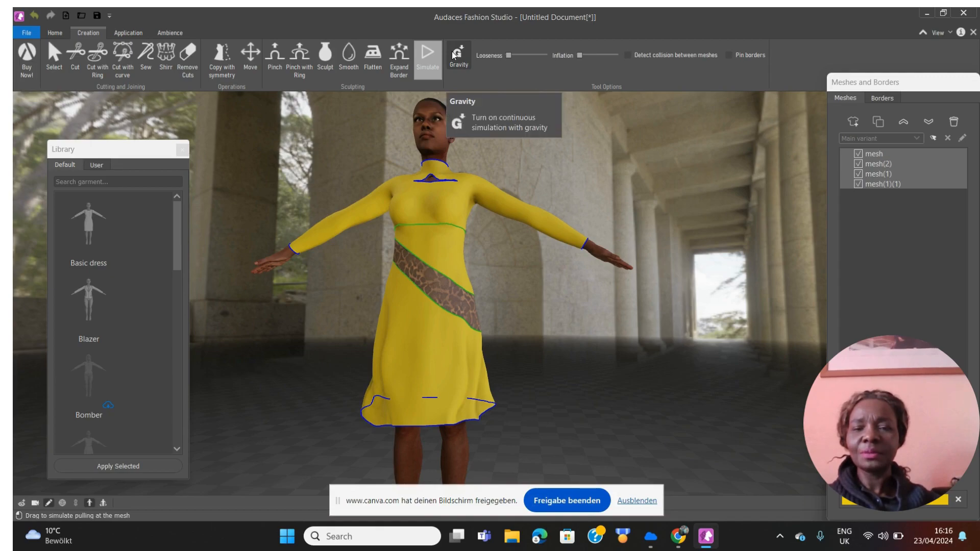
left_click(452, 51)
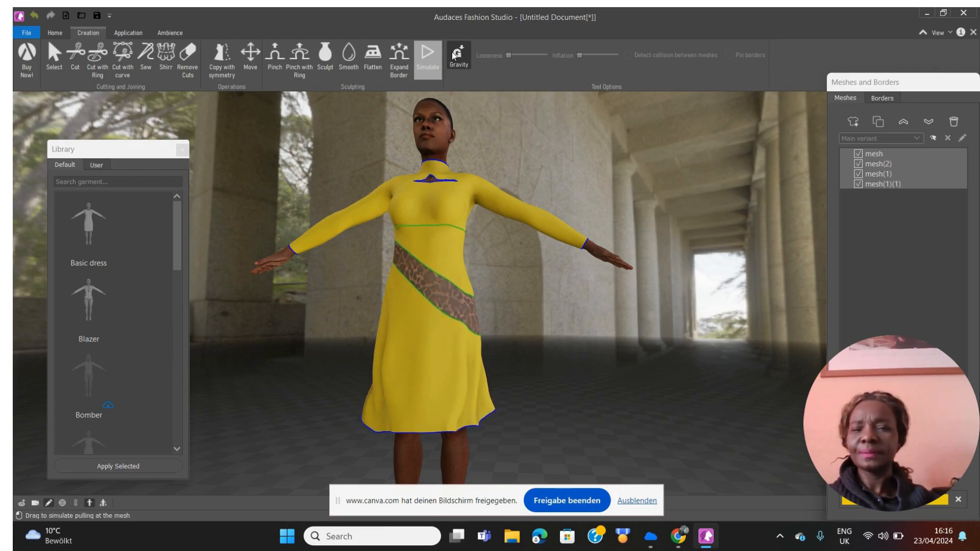
left_click(452, 55)
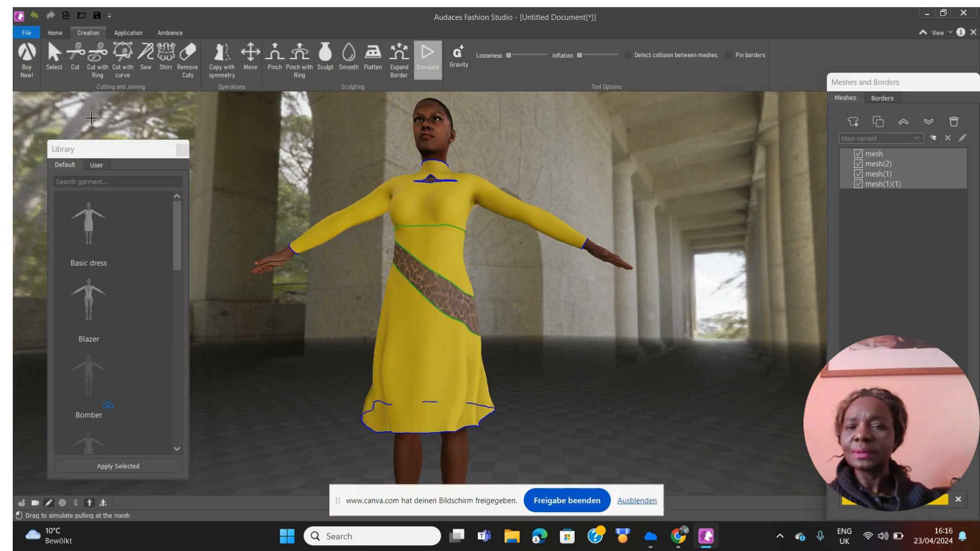
- Apply a second horizontal sewn-up ring cut slightly below the under-bust seam, across all selected meshes
left_click(106, 63)
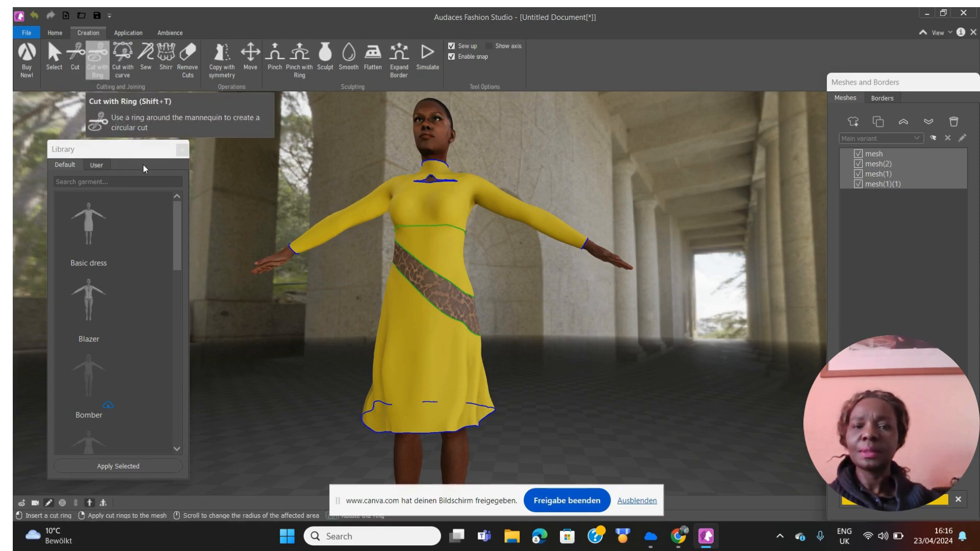
left_click(450, 244)
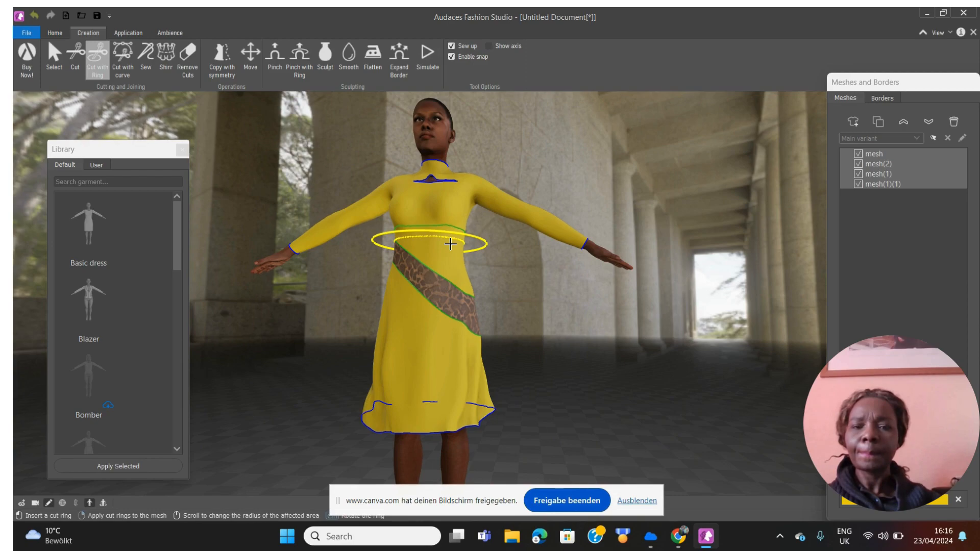
right_click(450, 244)
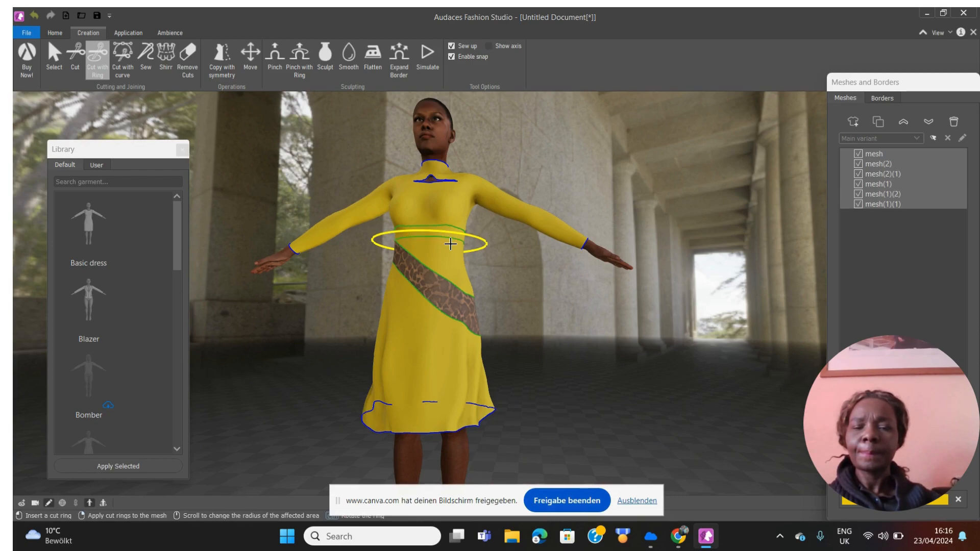
key("Escape")
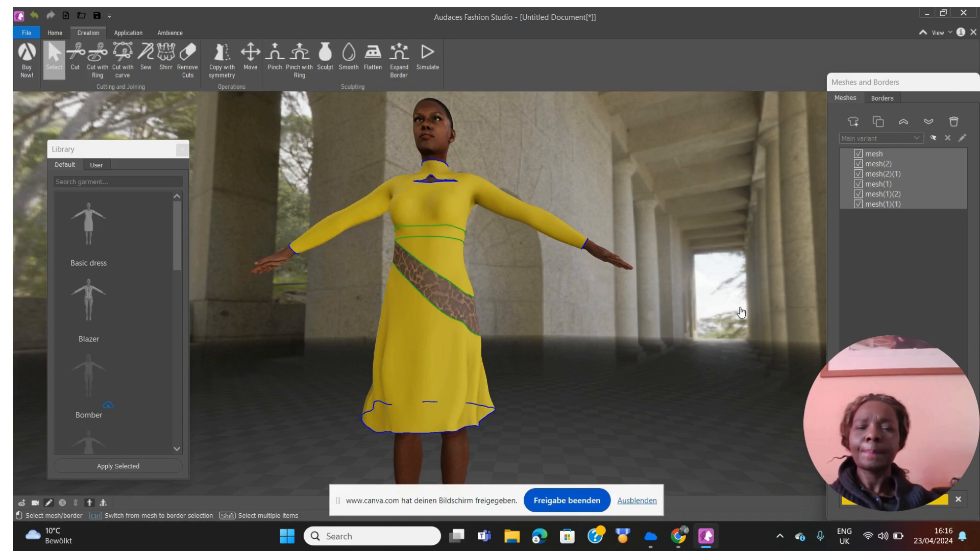
- Delete the narrow yellow band between the two horizontal under-bust cuts, separating the bodice from the skirt
left_click(449, 235)
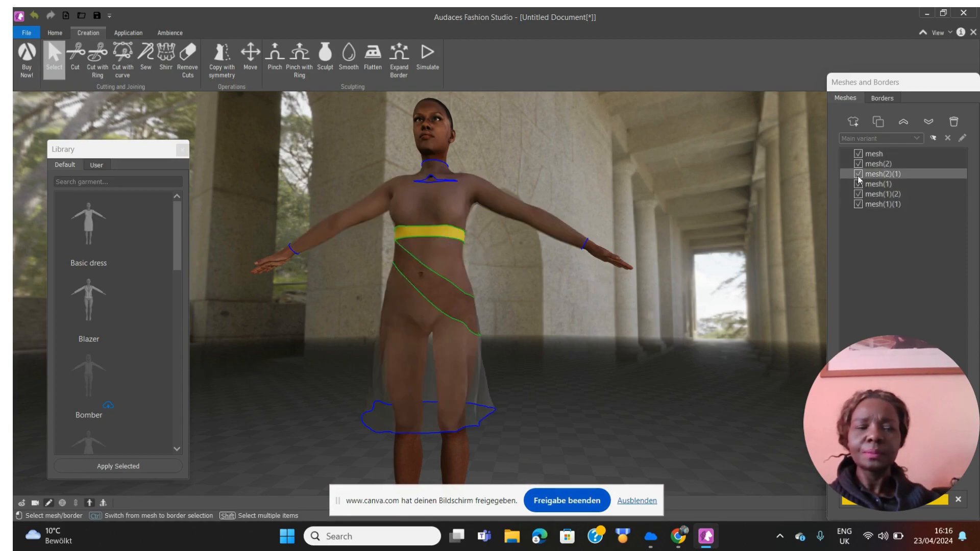
left_click(953, 122)
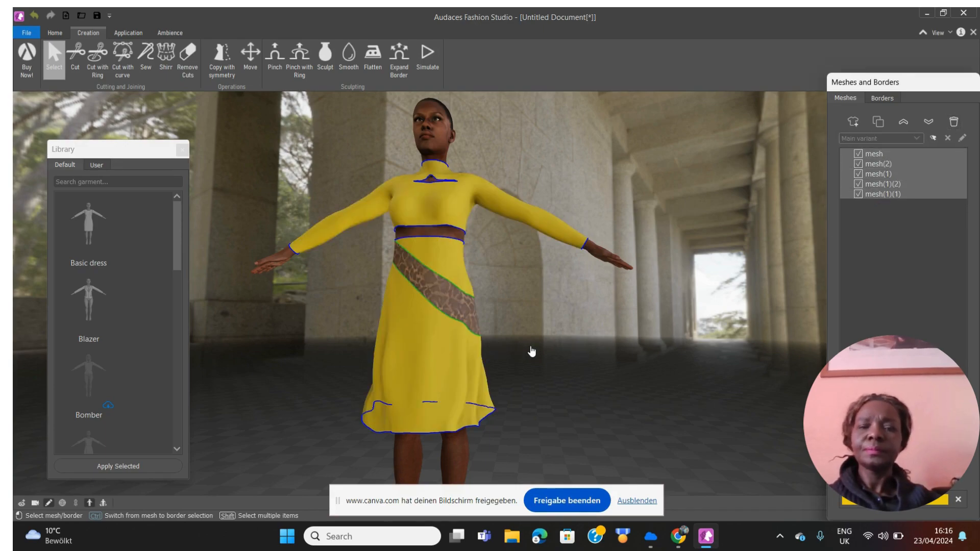
- Select the four meshes below the waist gap, including the textured diagonal band, leaving the bodice unselected
left_click(421, 310)
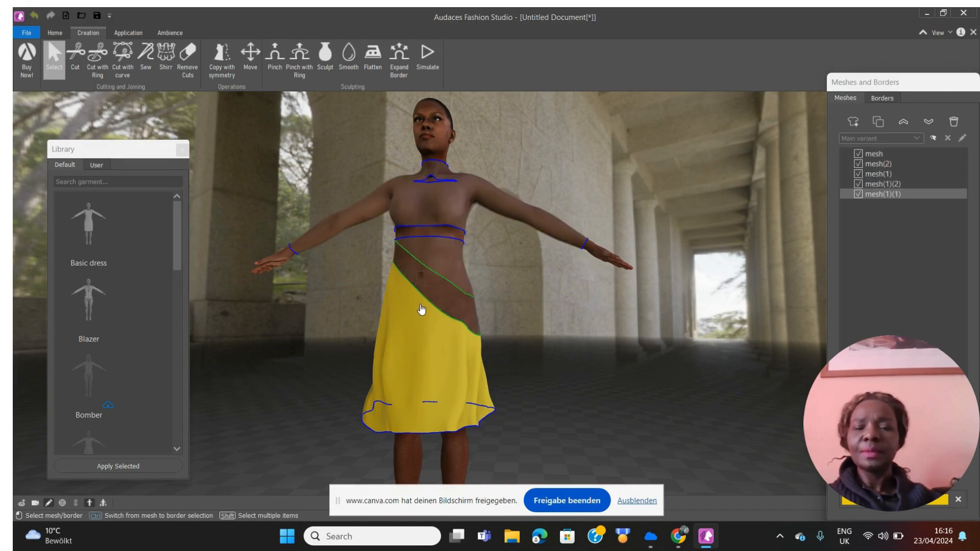
left_click(442, 261)
left_click(458, 283)
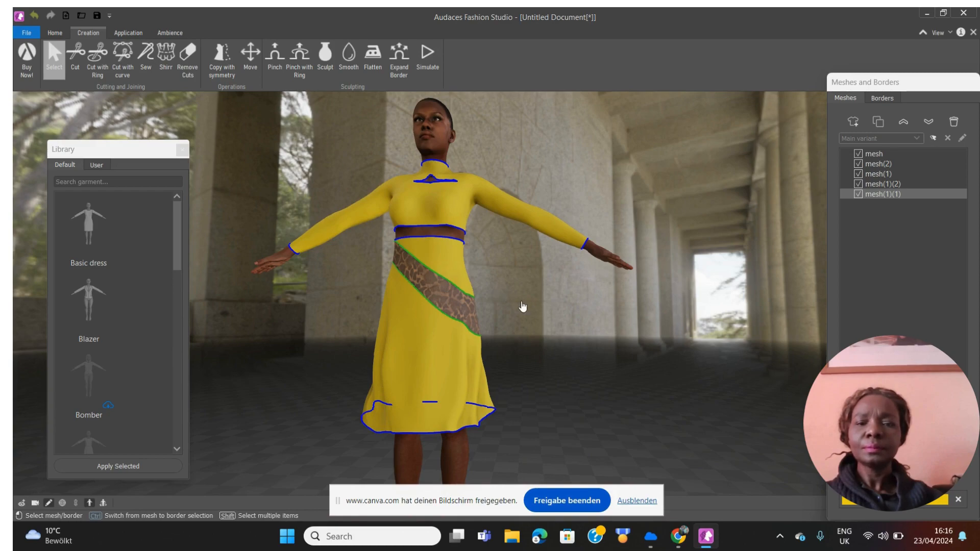
left_click(449, 258)
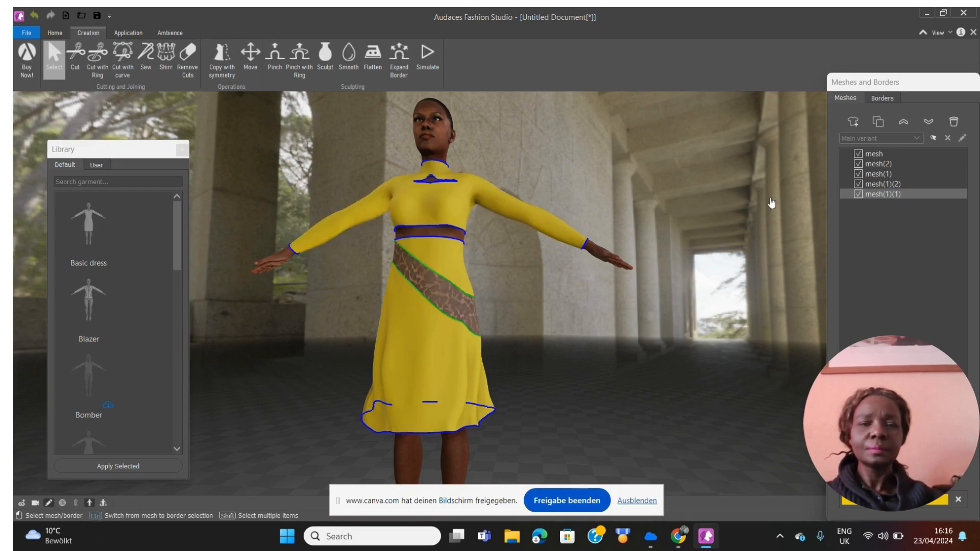
left_click(877, 185, "shift")
left_click(875, 176, "shift")
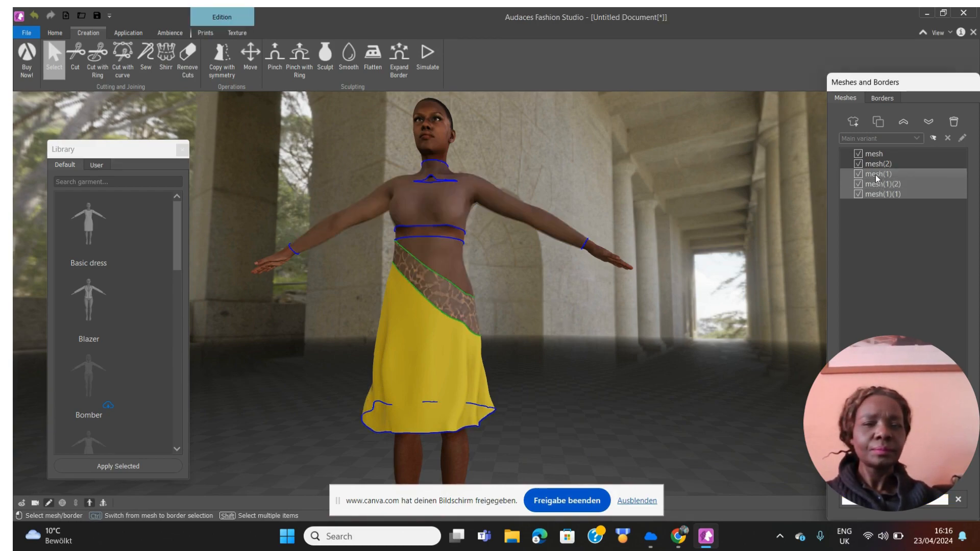
left_click(874, 165, "shift")
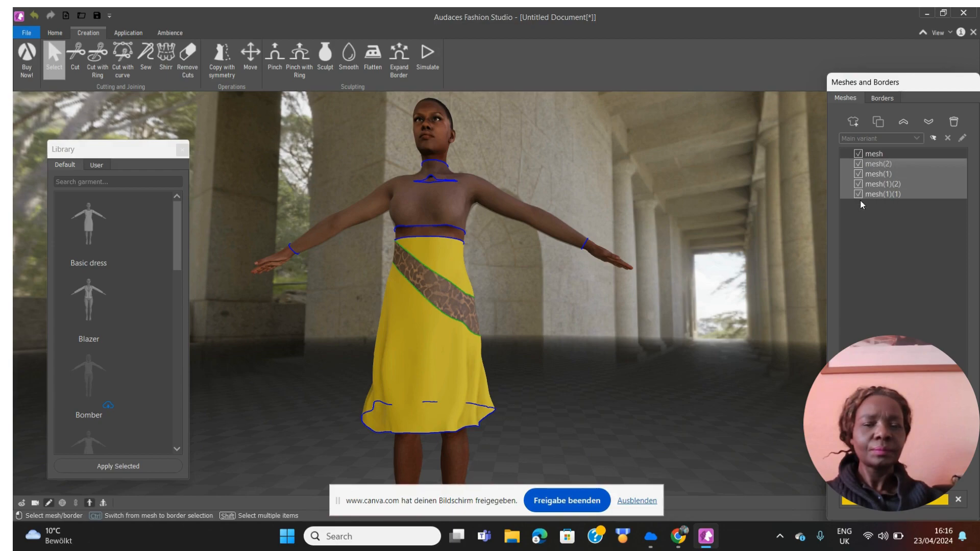
- Simulate the selected skirt meshes with gravity so they drape on the avatar, and stop the simulation
left_click(428, 60)
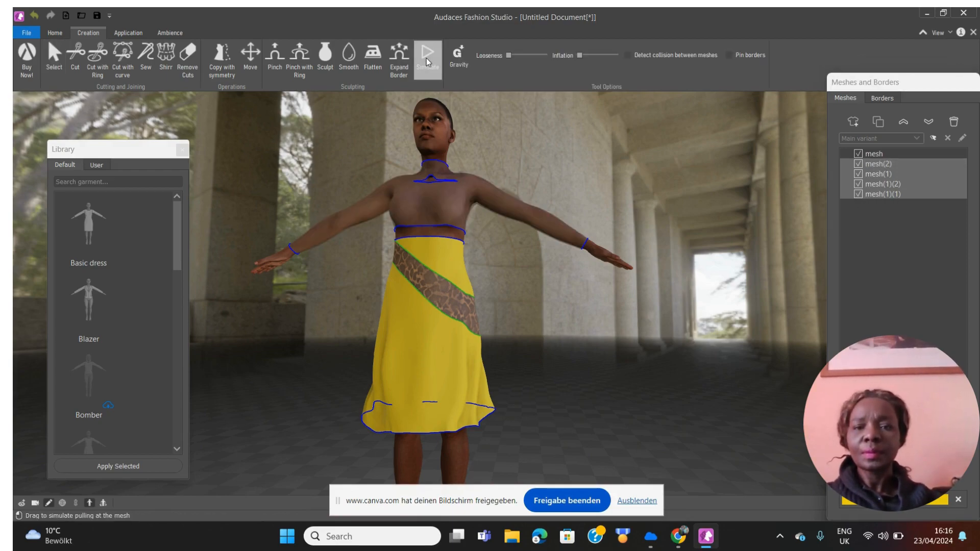
left_click(458, 56)
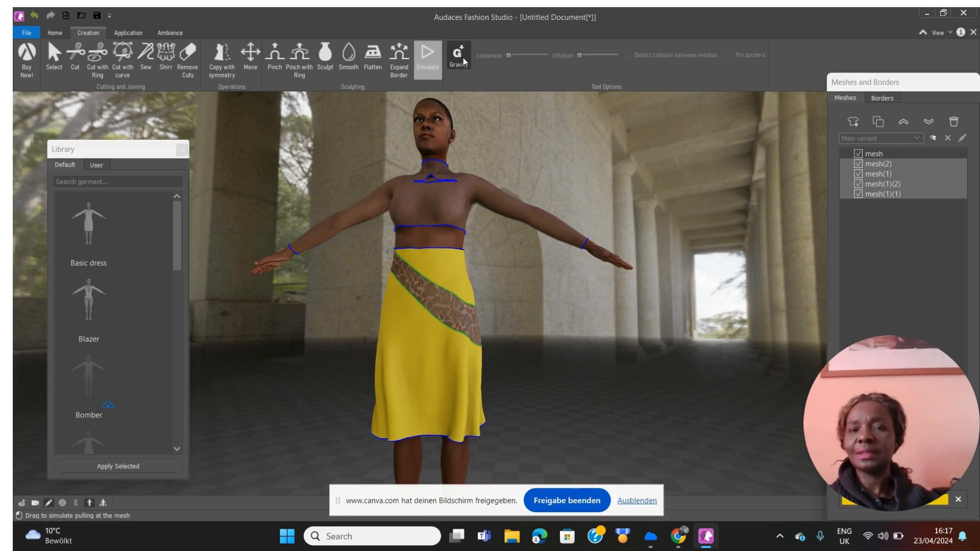
left_click(464, 57)
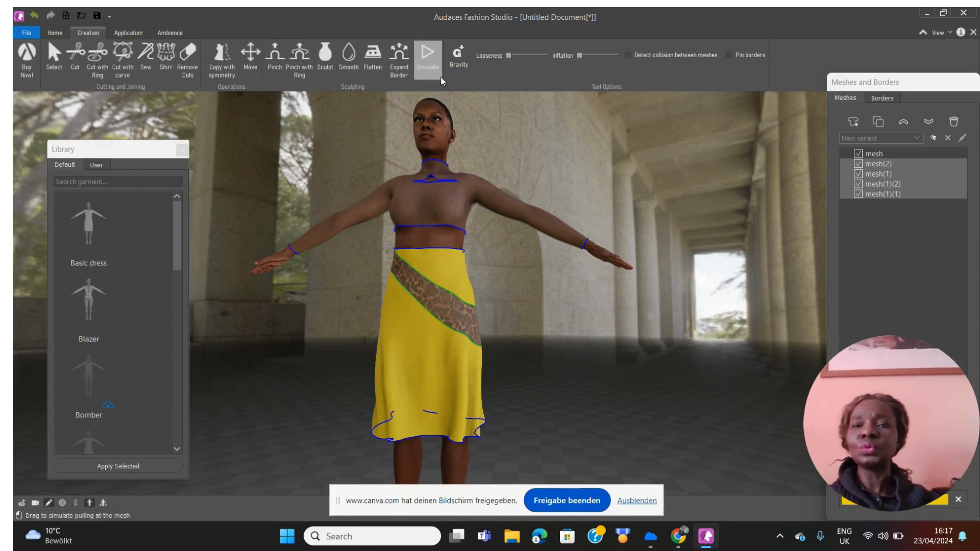
- Display the application tools for styles, prints and textures, pleats, trims and shirring
left_click(135, 33)
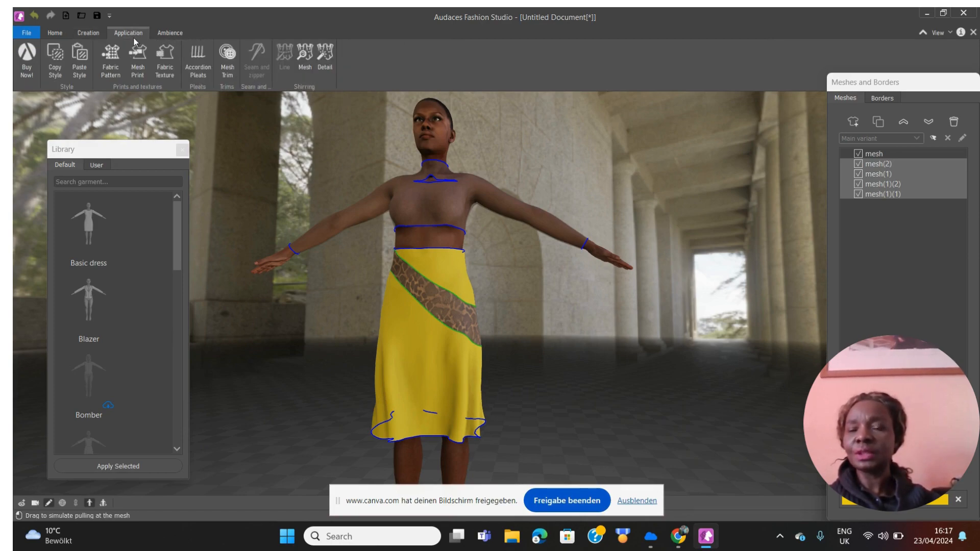